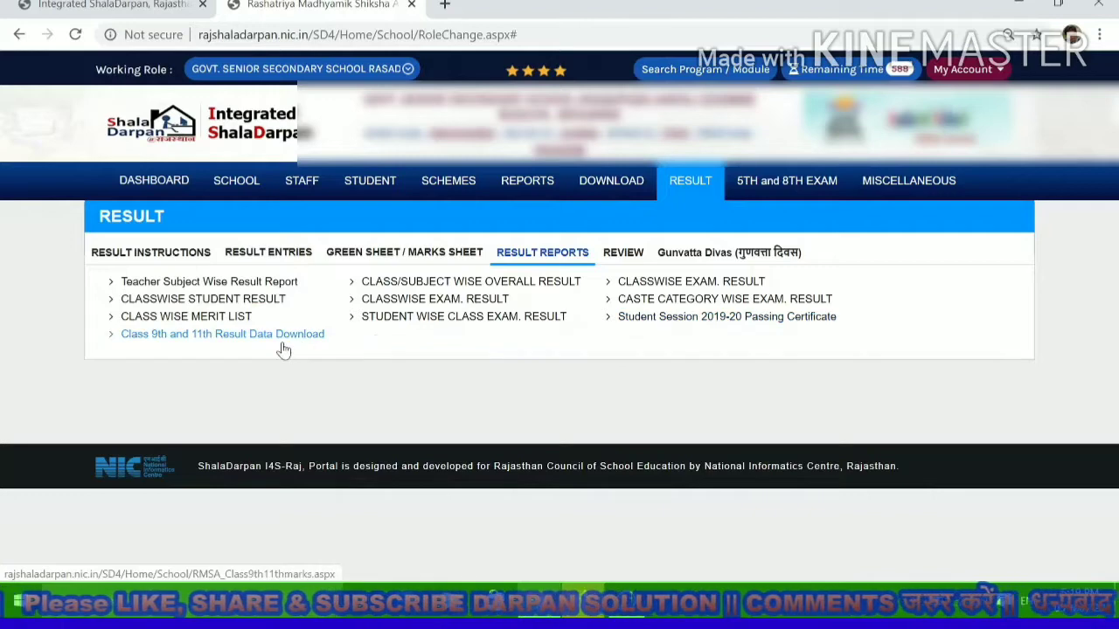
Step: Open the Student Session 2019-20 Passing Certificate page and keep 2019-20 as the session
click(647, 318)
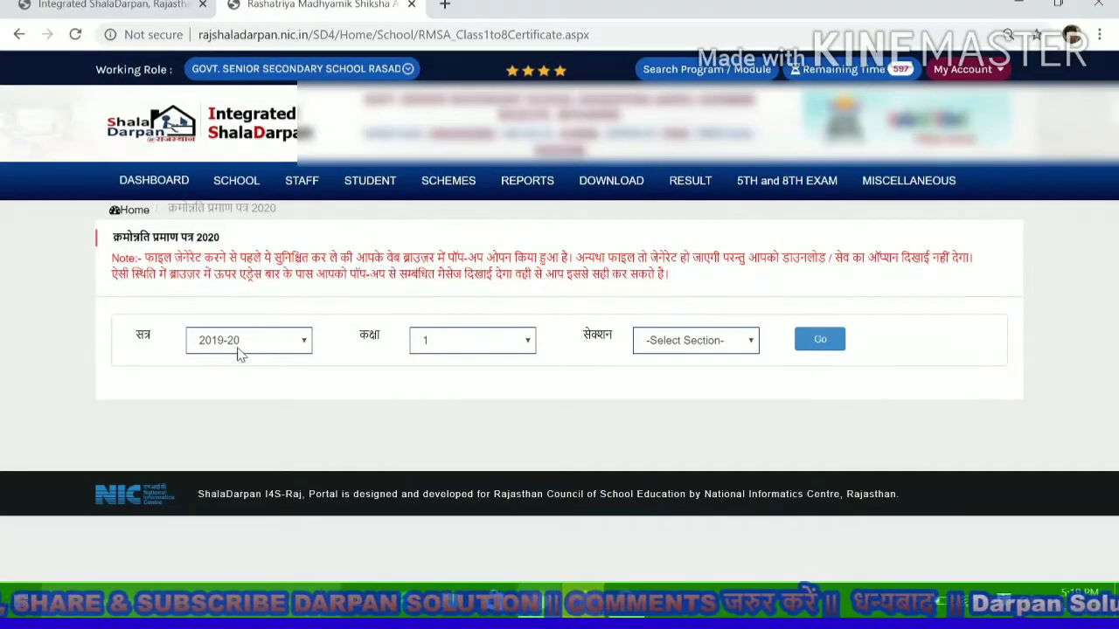
click(240, 353)
click(241, 352)
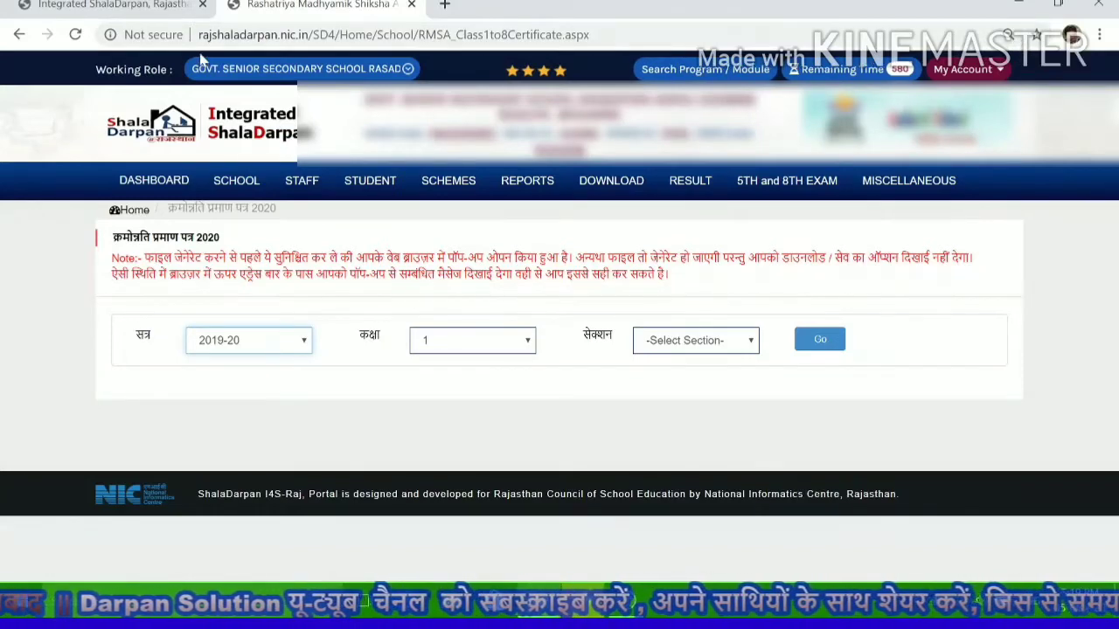
Step: Set pop-ups and redirects to Allow for this site and reload the page to apply the setting
click(155, 36)
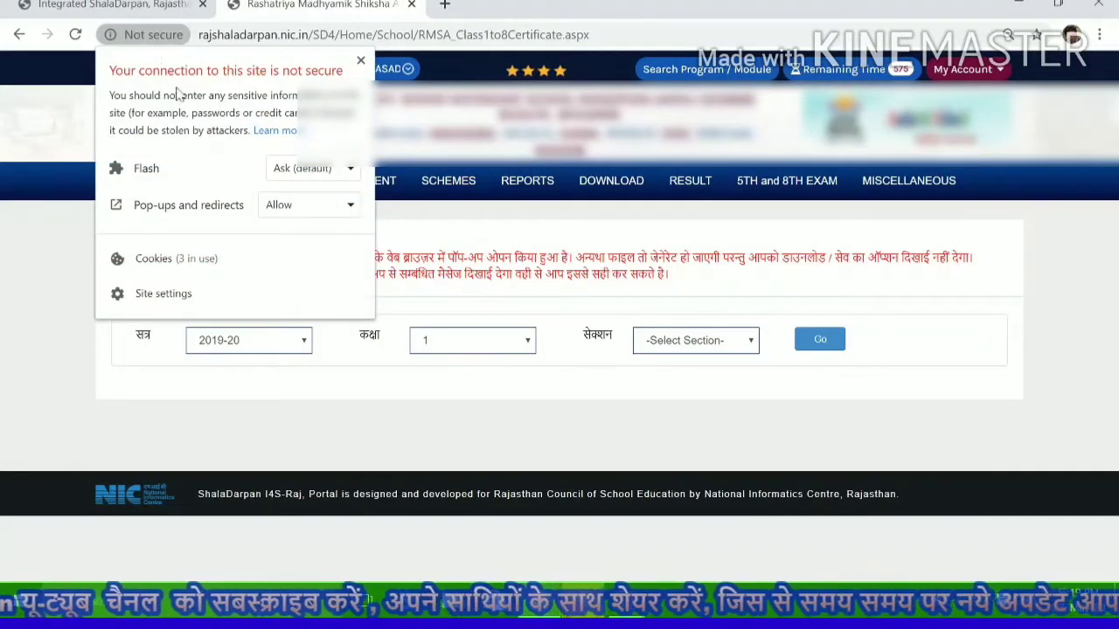
click(291, 210)
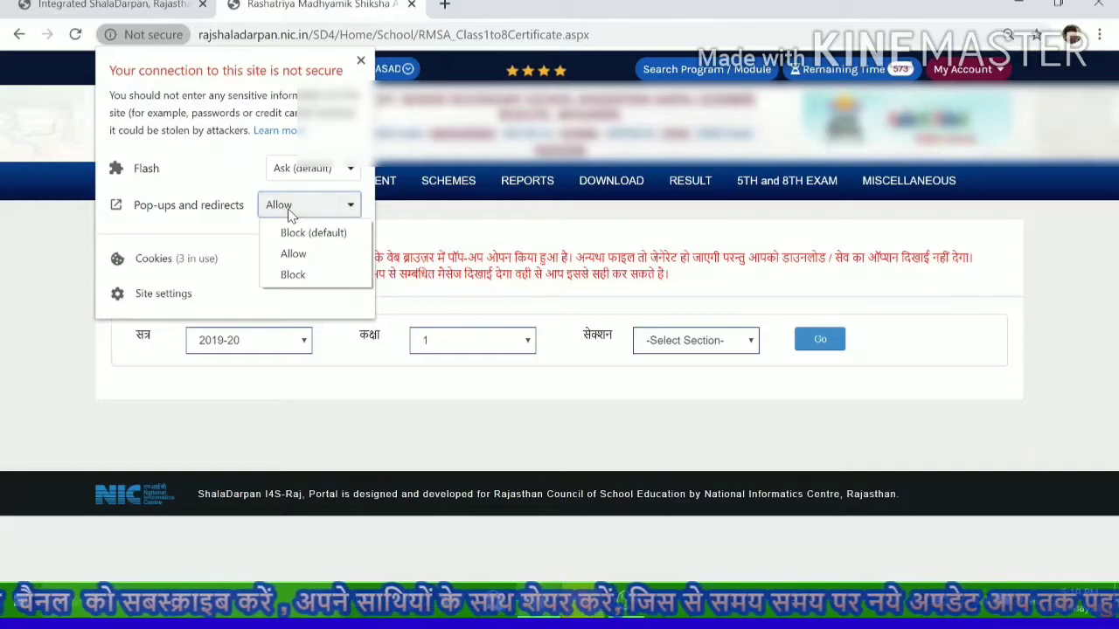
click(310, 255)
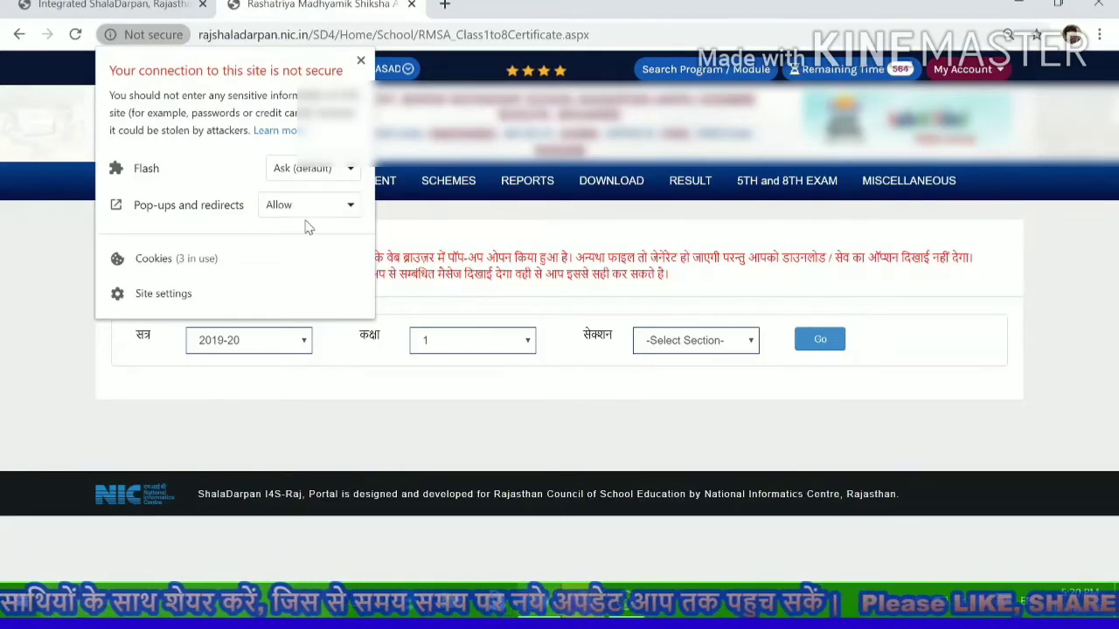
click(158, 35)
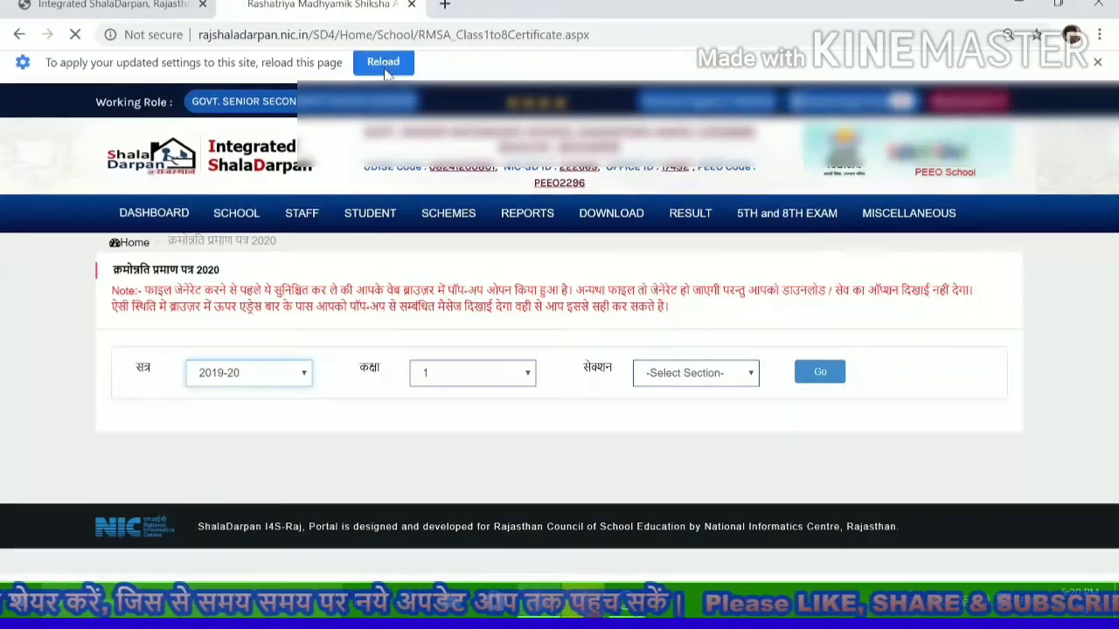
click(384, 73)
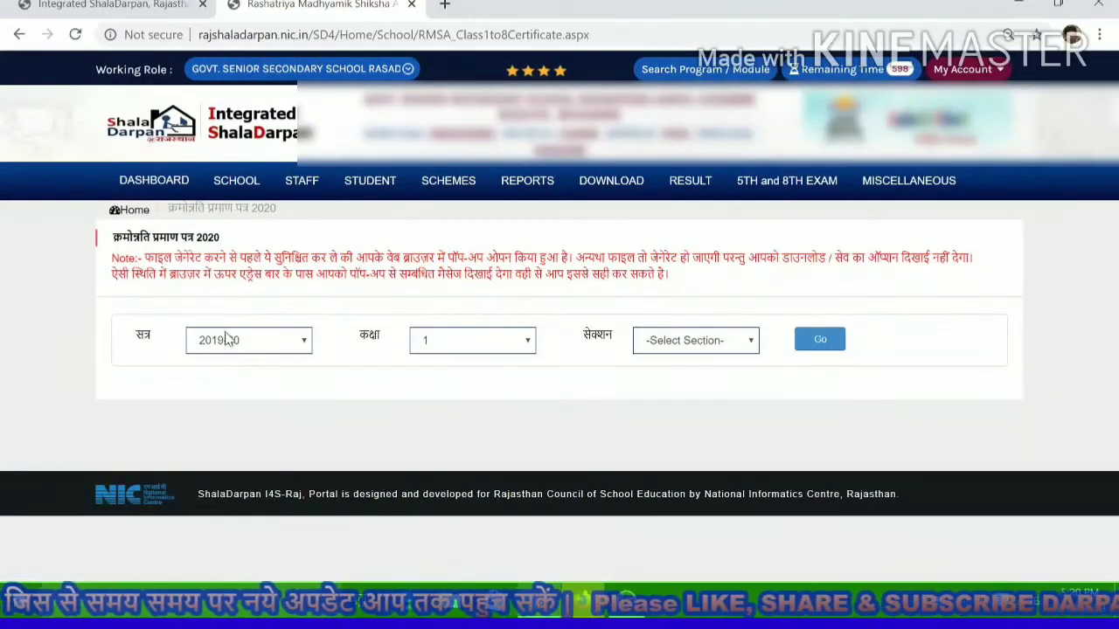
Step: List the students of class 1, section A for the certificate
click(423, 346)
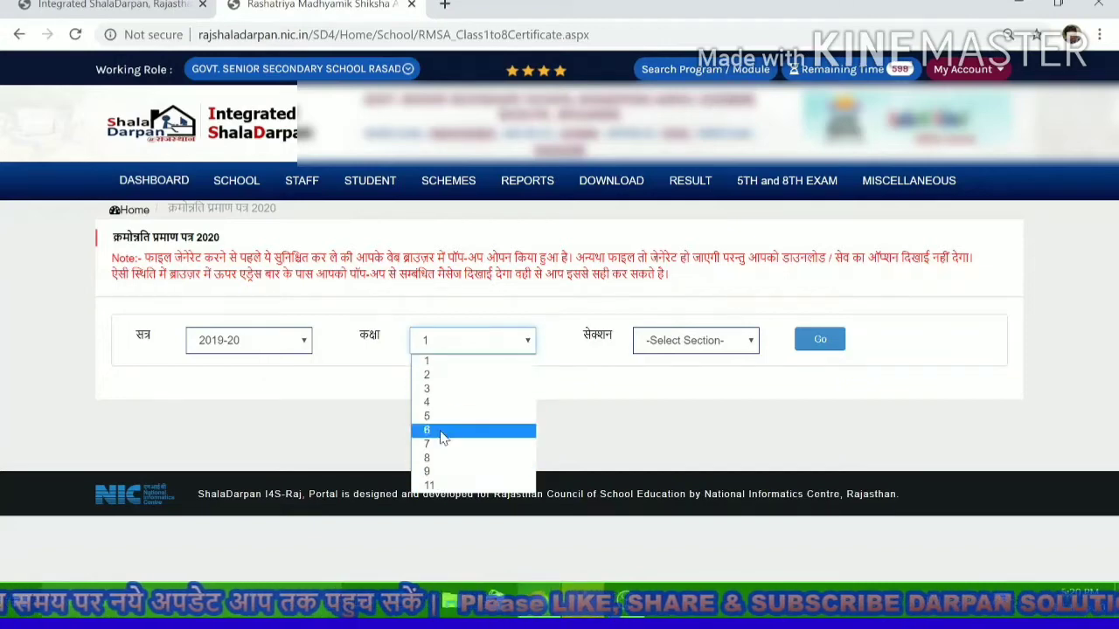
click(427, 363)
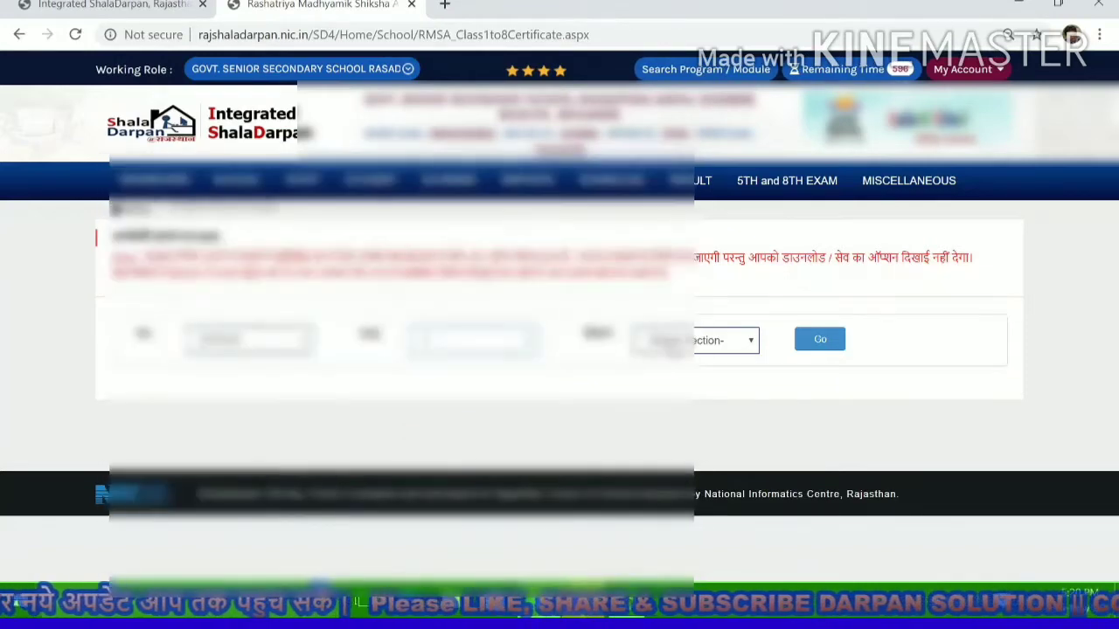
click(699, 340)
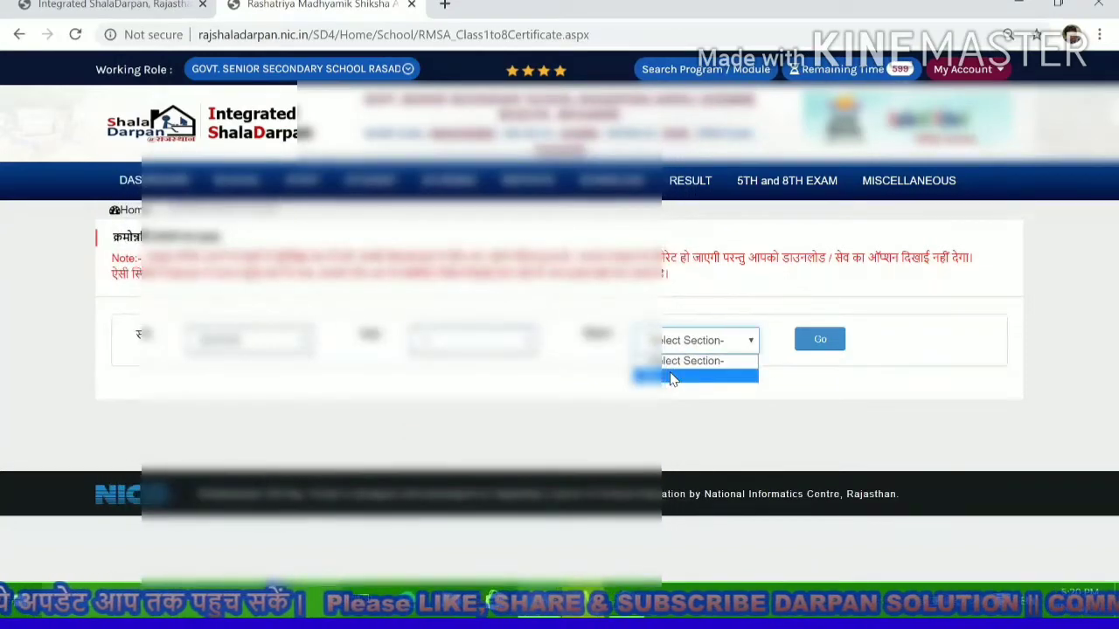
click(703, 374)
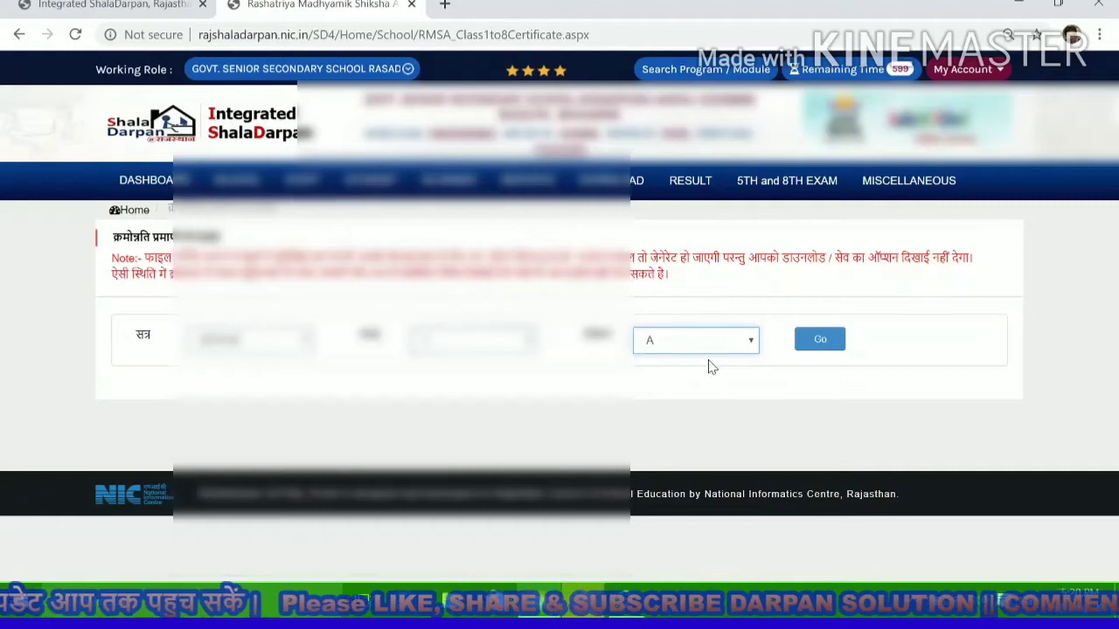
click(822, 343)
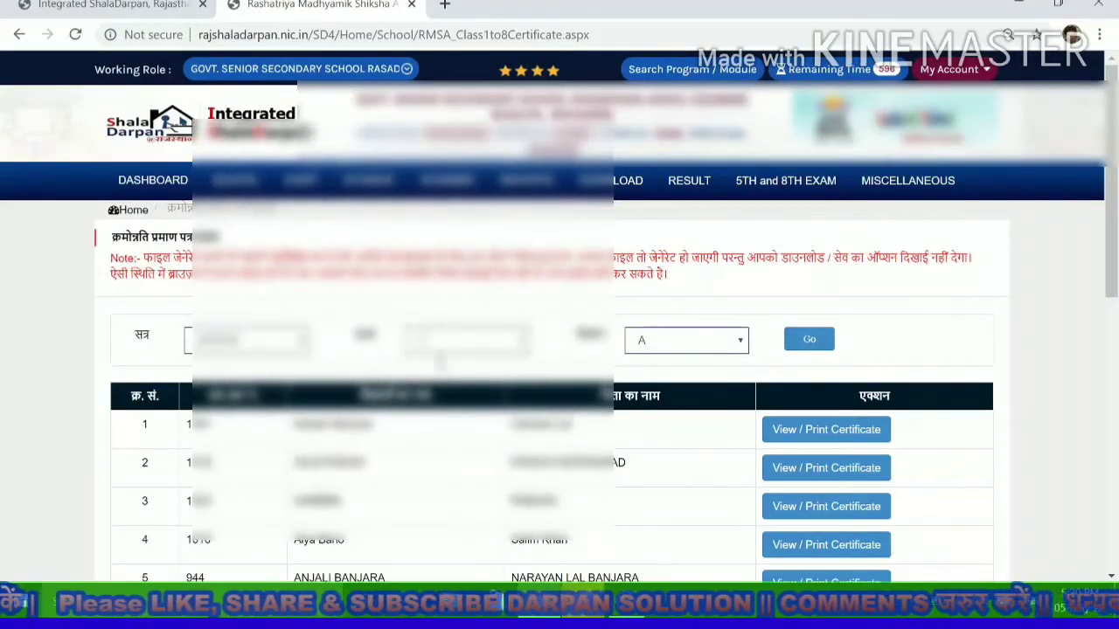
Step: Look through the class 1 student list, including the individual certificate options and the option for all students
scroll(787, 376, down, 6)
scroll(645, 322, up, 3)
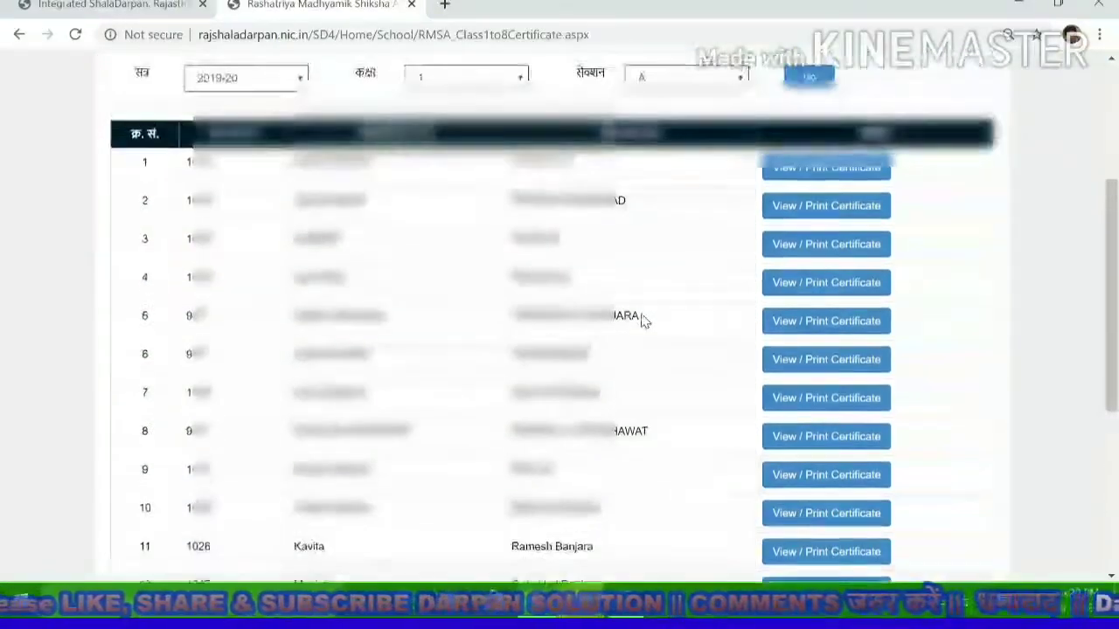
scroll(662, 320, down, 5)
scroll(740, 379, up, 8)
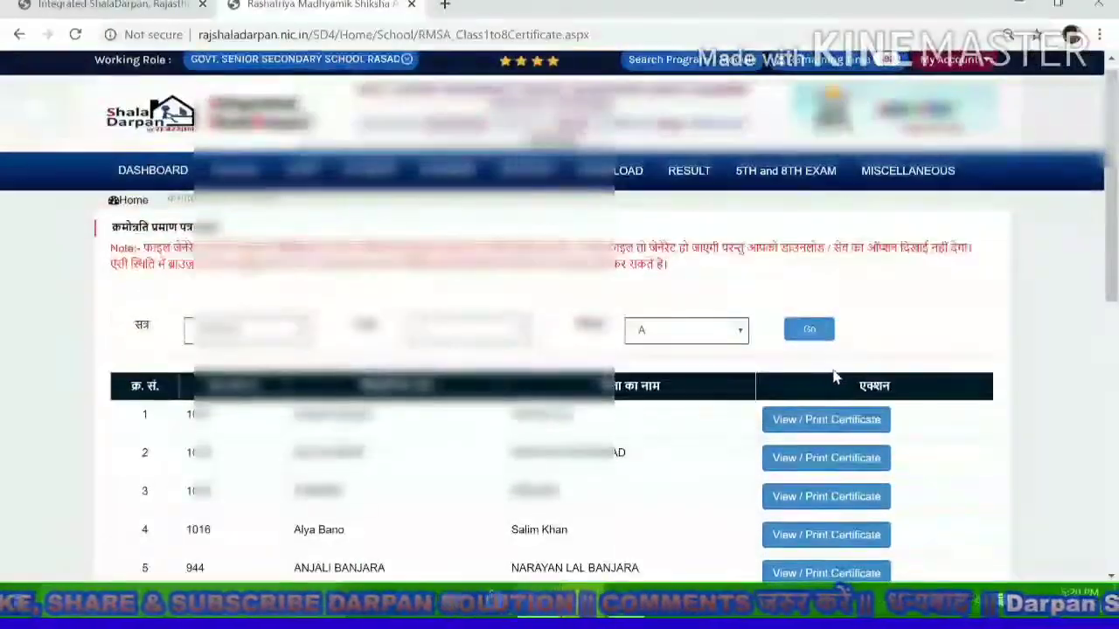
scroll(835, 378, down, 3)
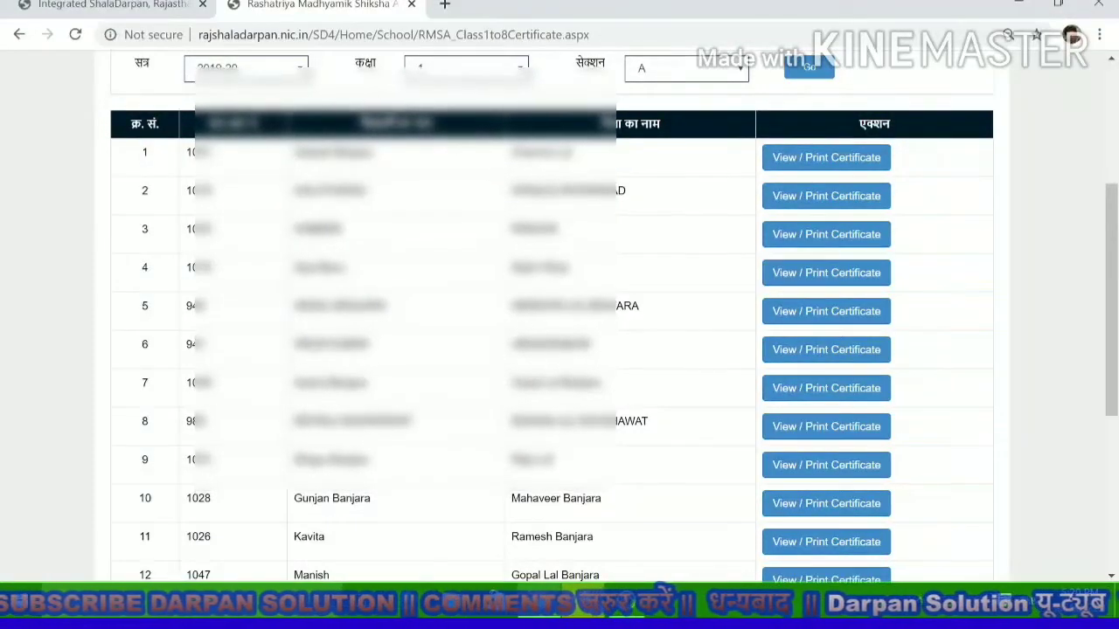
scroll(819, 174, up, 1)
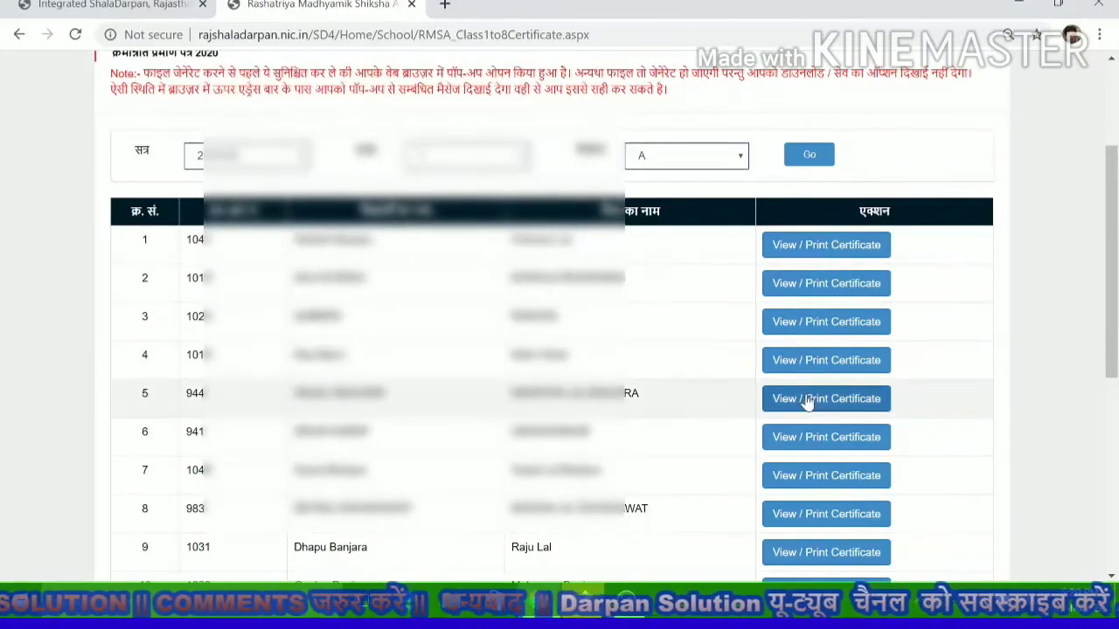
scroll(807, 400, down, 5)
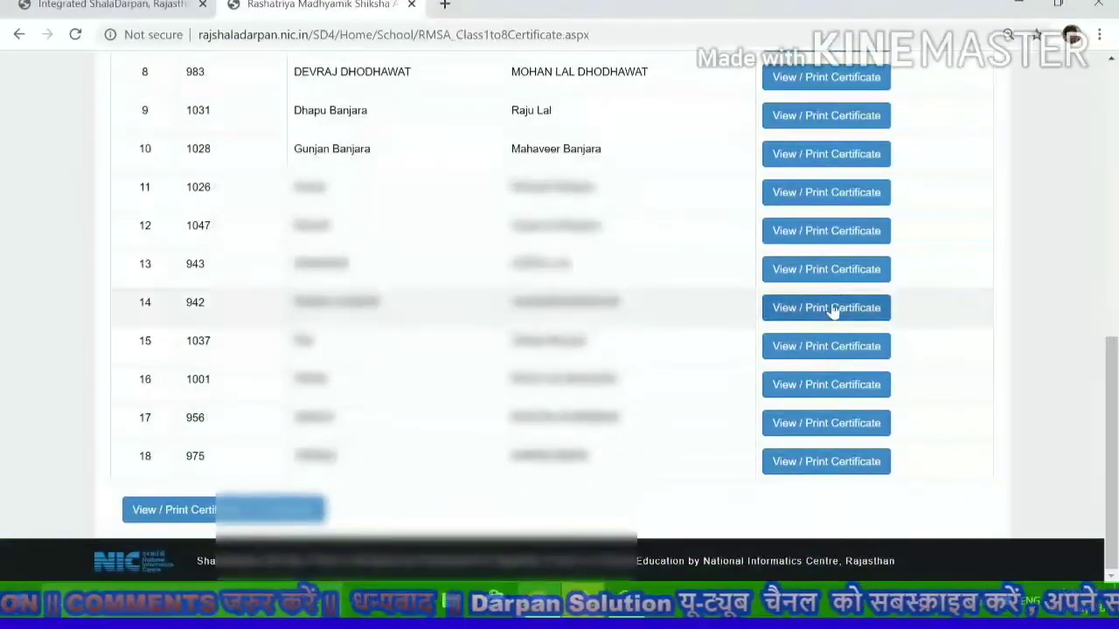
scroll(826, 162, up, 4)
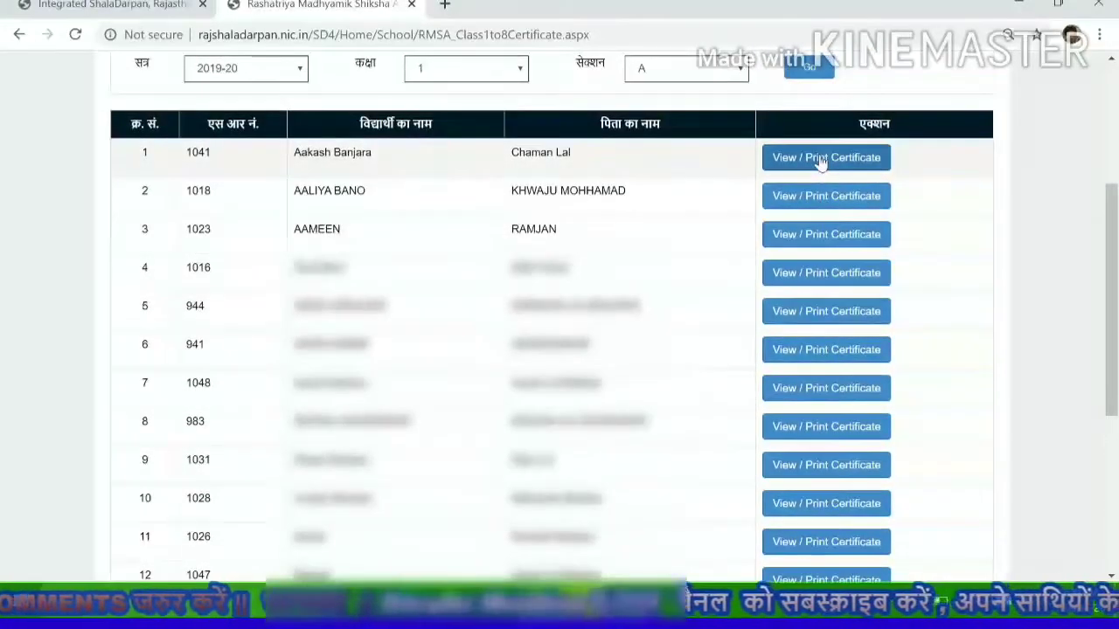
Step: View the first listed student's certificate, check its scholar register and unique numbers down to the signature area, and close it
click(813, 166)
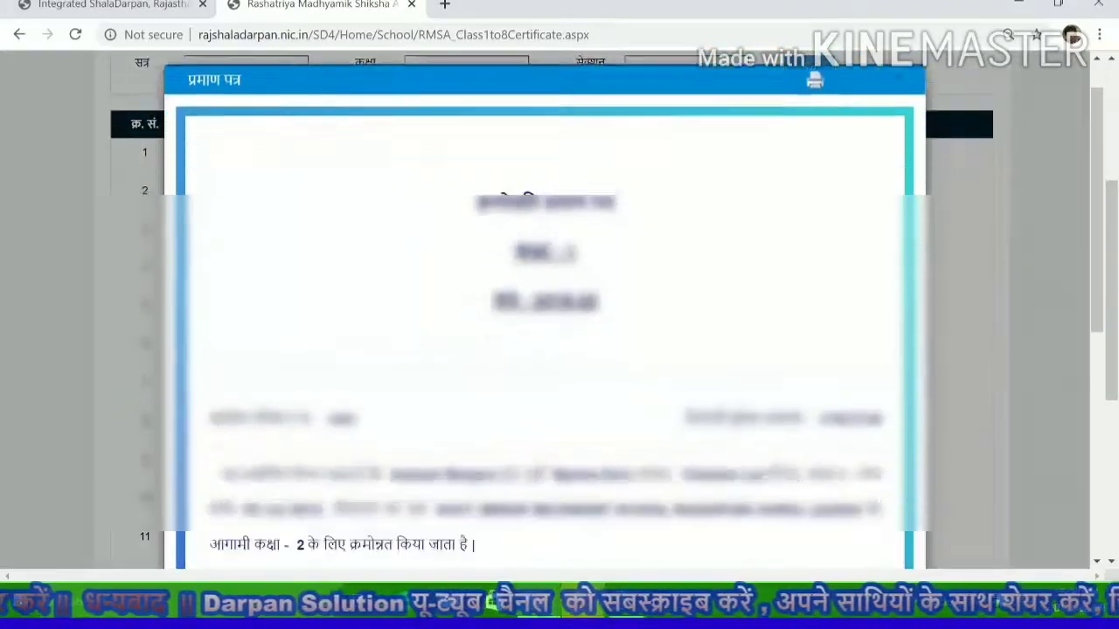
scroll(537, 263, down, 3)
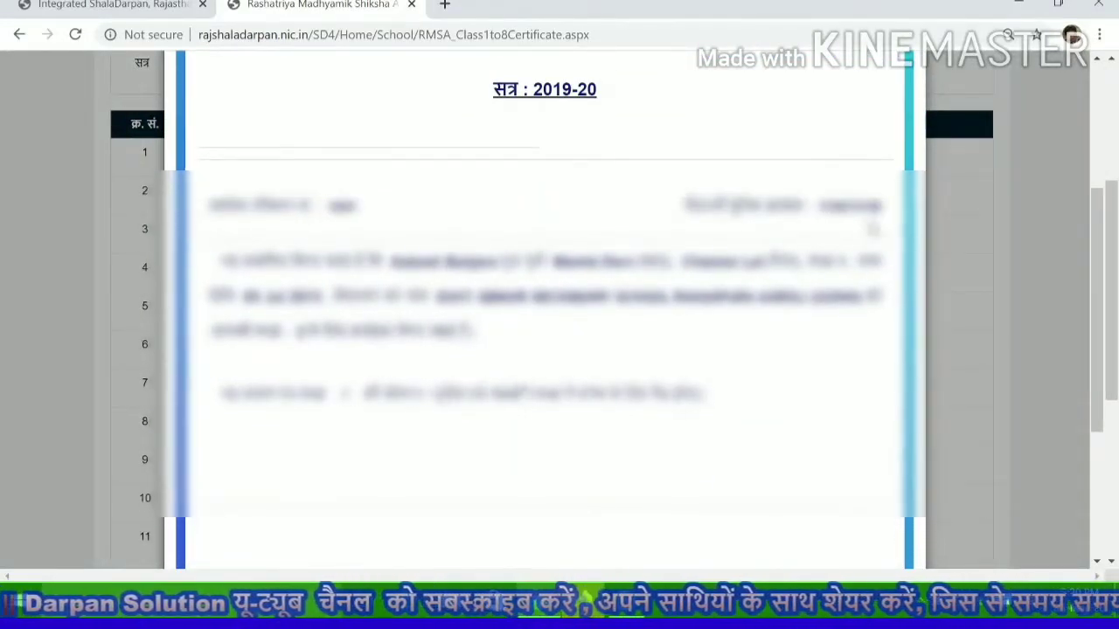
double_click(861, 206)
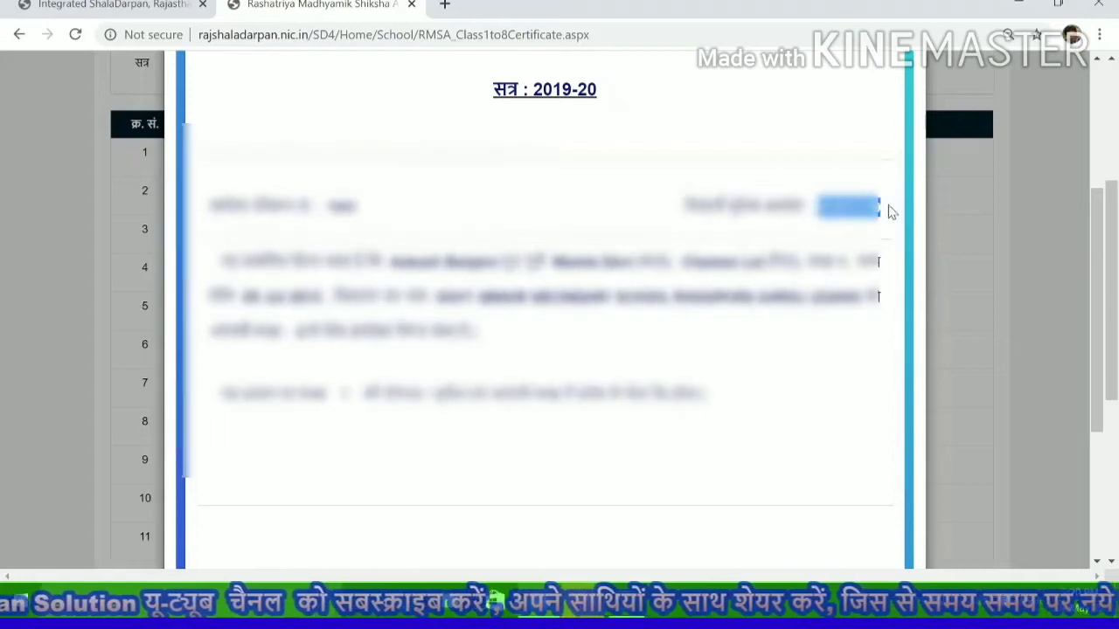
triple_click(330, 212)
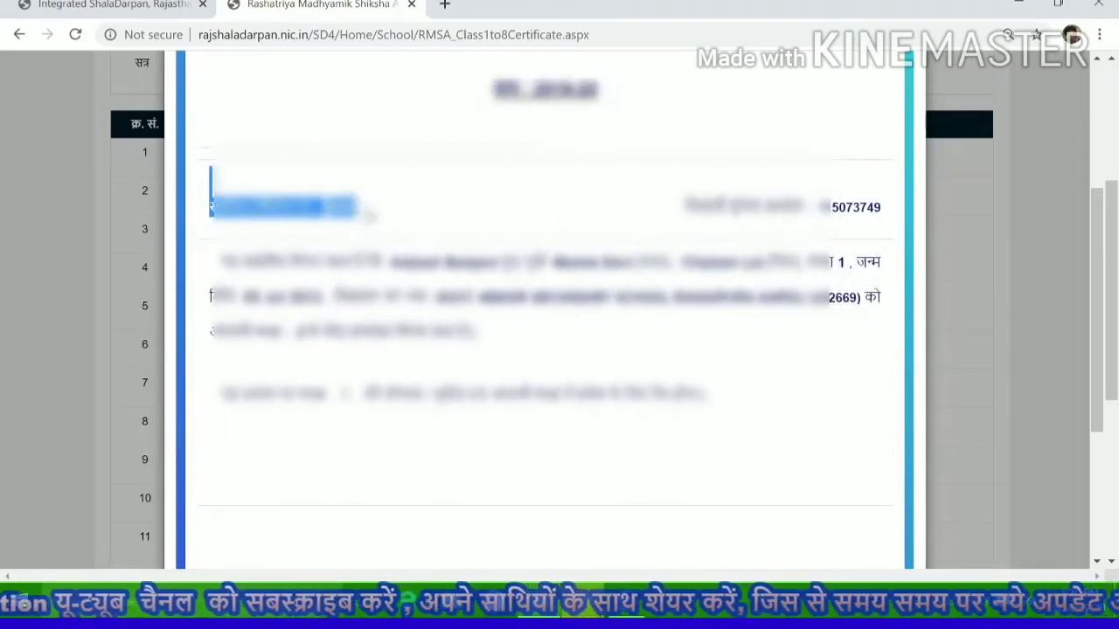
click(404, 219)
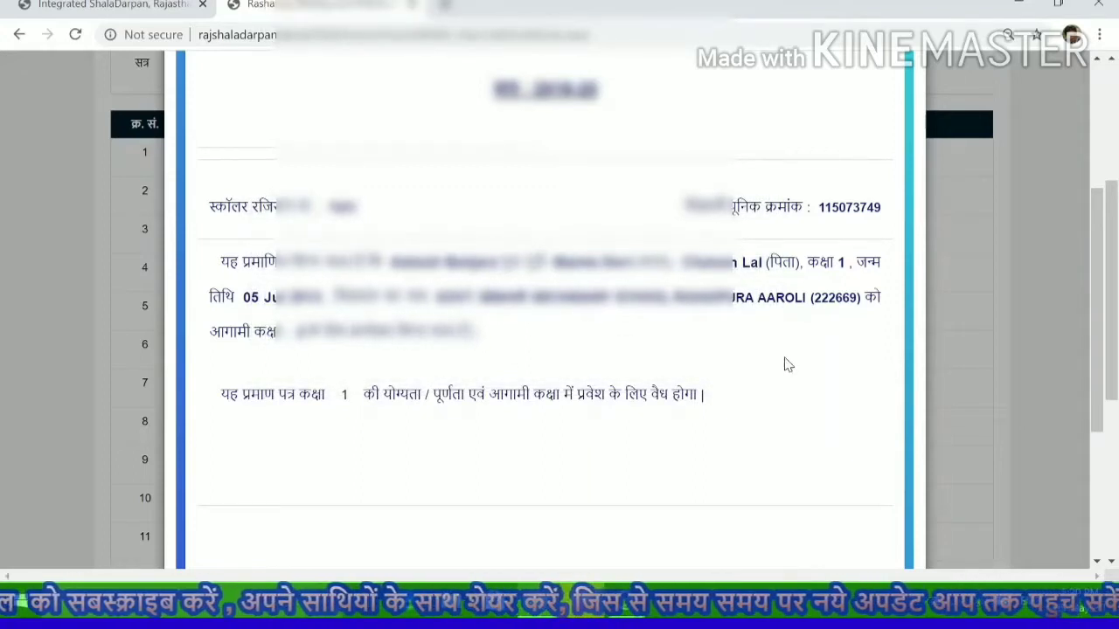
scroll(621, 354, down, 3)
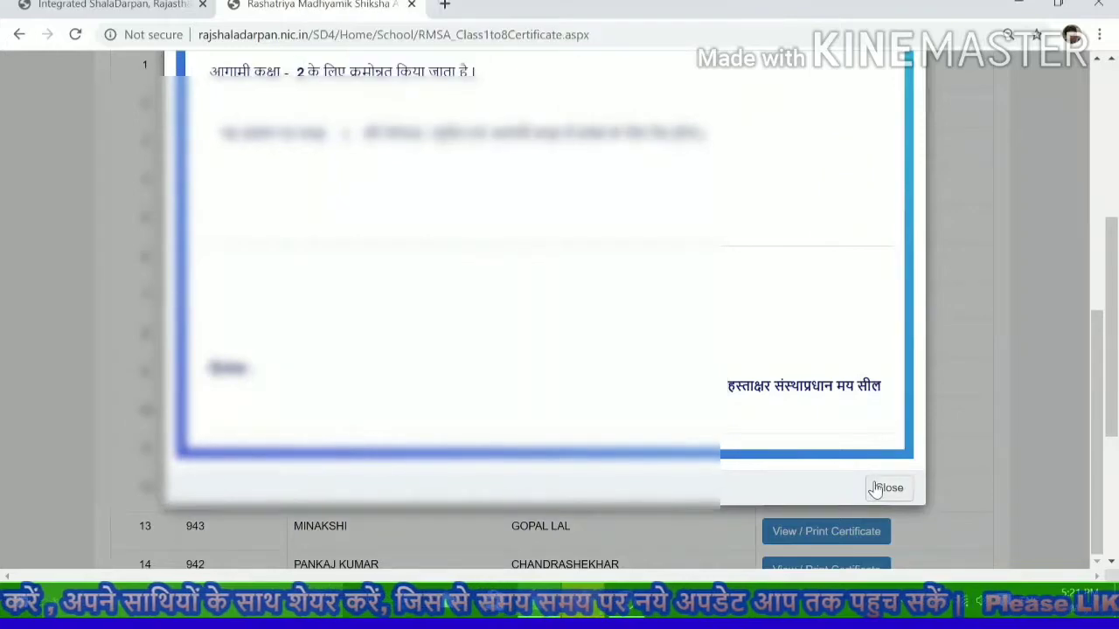
click(883, 488)
Step: Open the combined certificates of all students and check the scholar register and unique numbers on the first one
scroll(778, 179, down, 3)
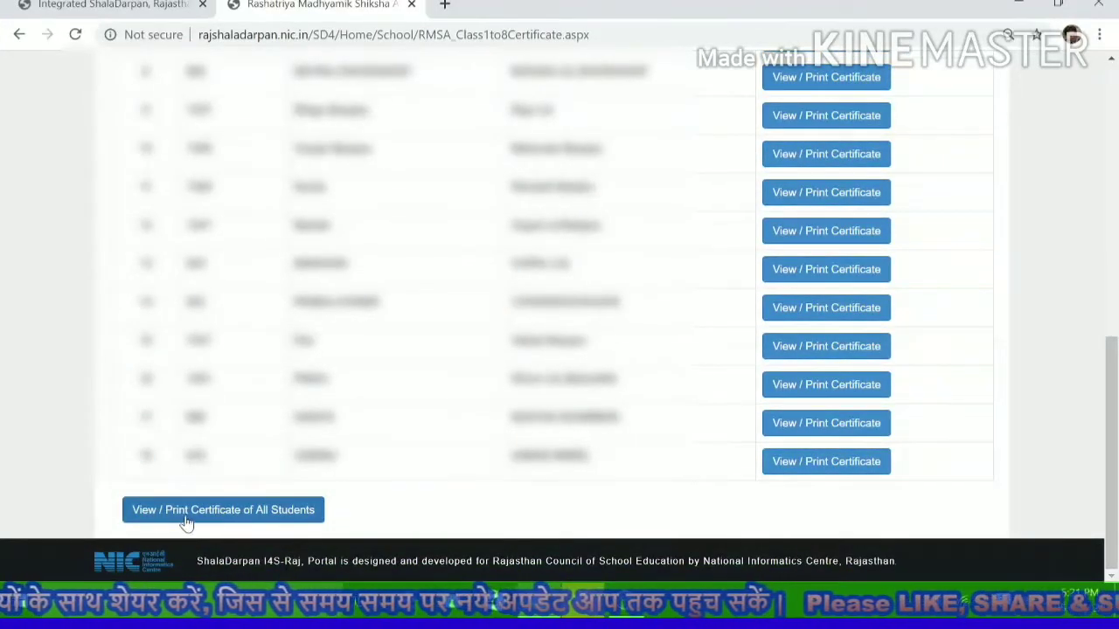
click(252, 517)
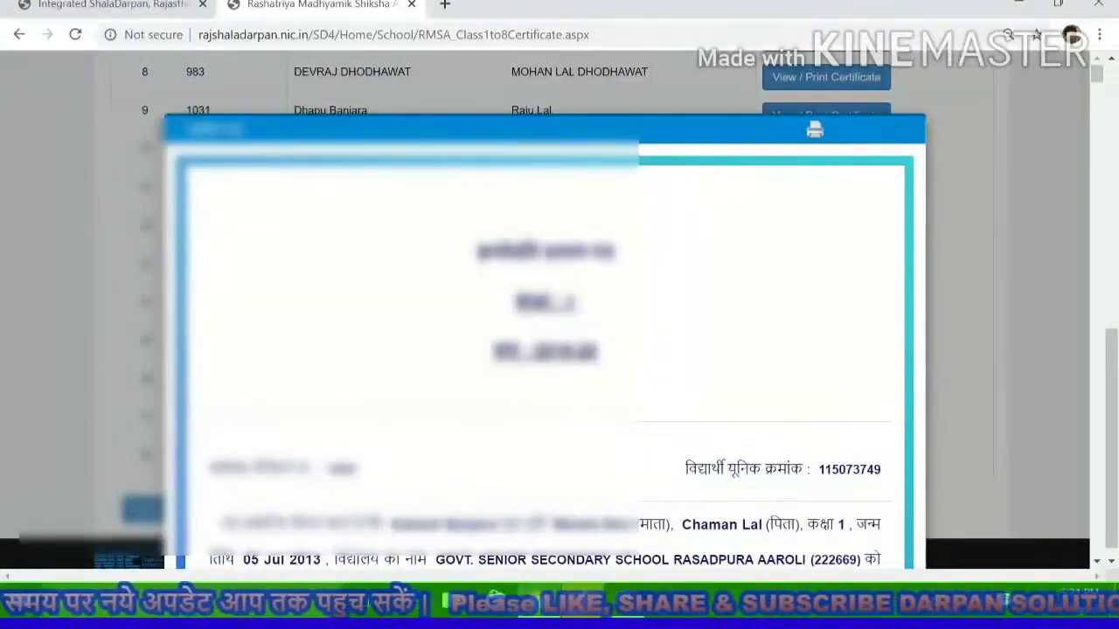
scroll(253, 519, down, 3)
scroll(542, 306, down, 1)
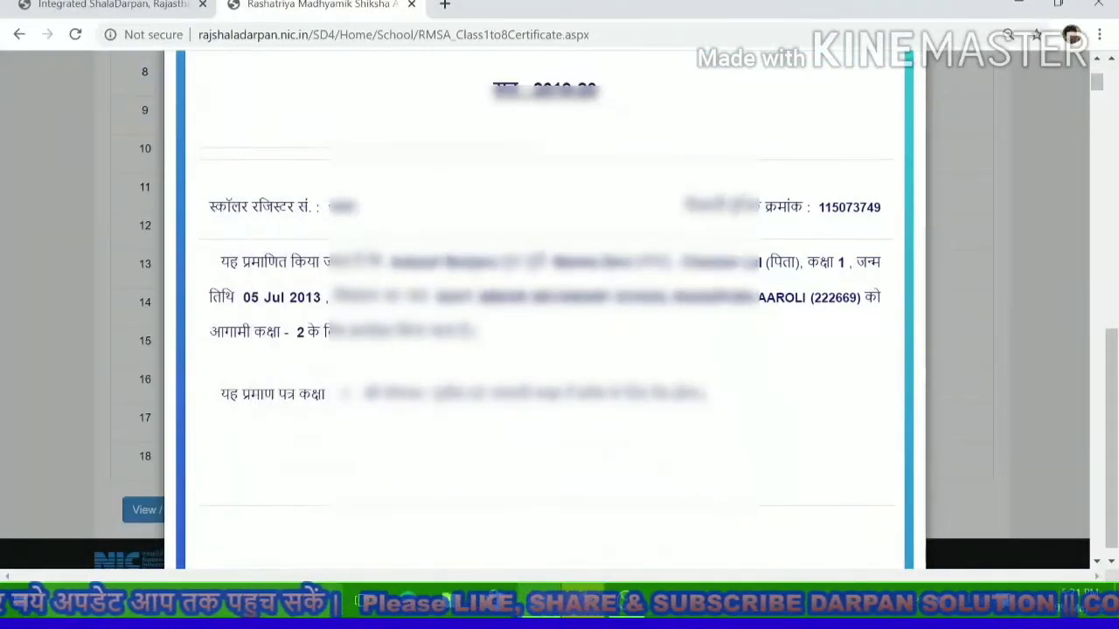
double_click(329, 218)
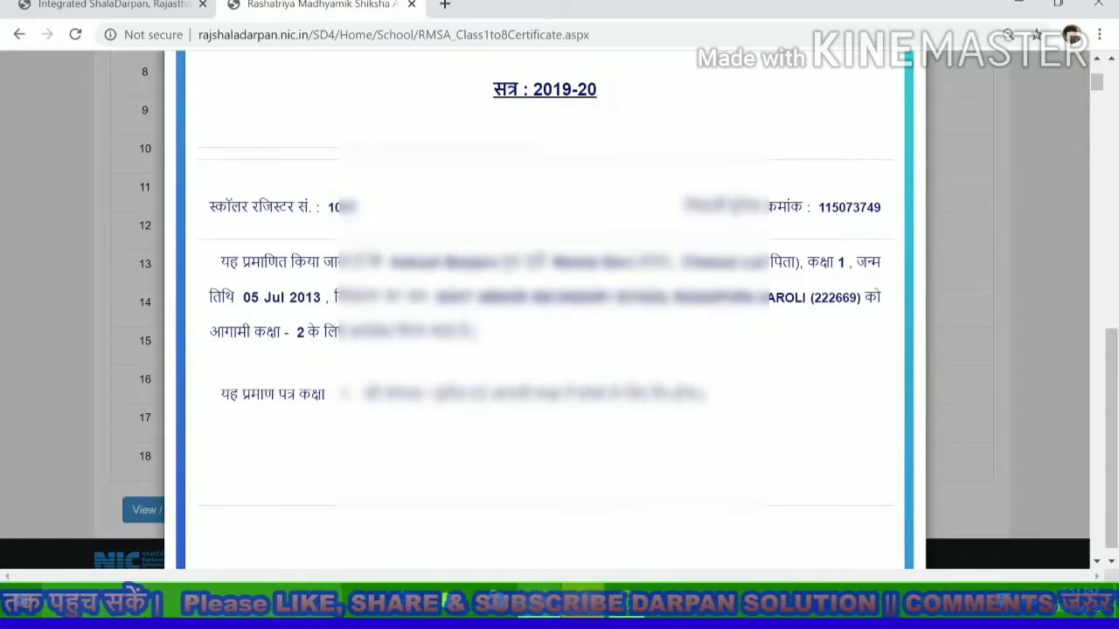
drag(818, 207, 880, 207)
click(684, 232)
Step: Check the unique and scholar register numbers on the second certificate and browse the remaining students' certificates
scroll(659, 231, down, 6)
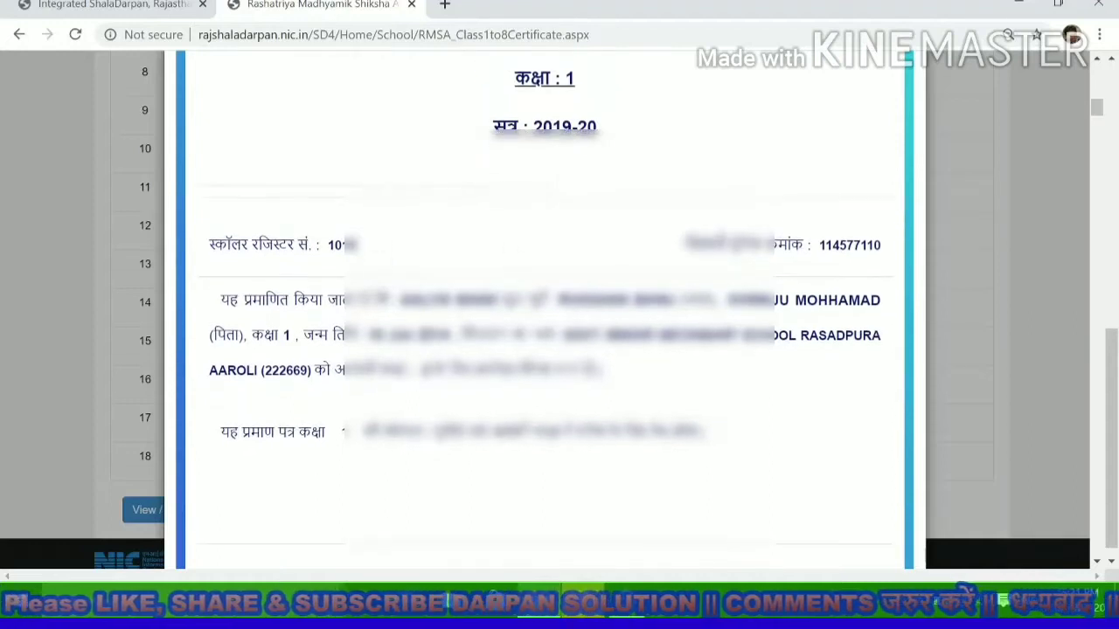
drag(818, 244, 881, 245)
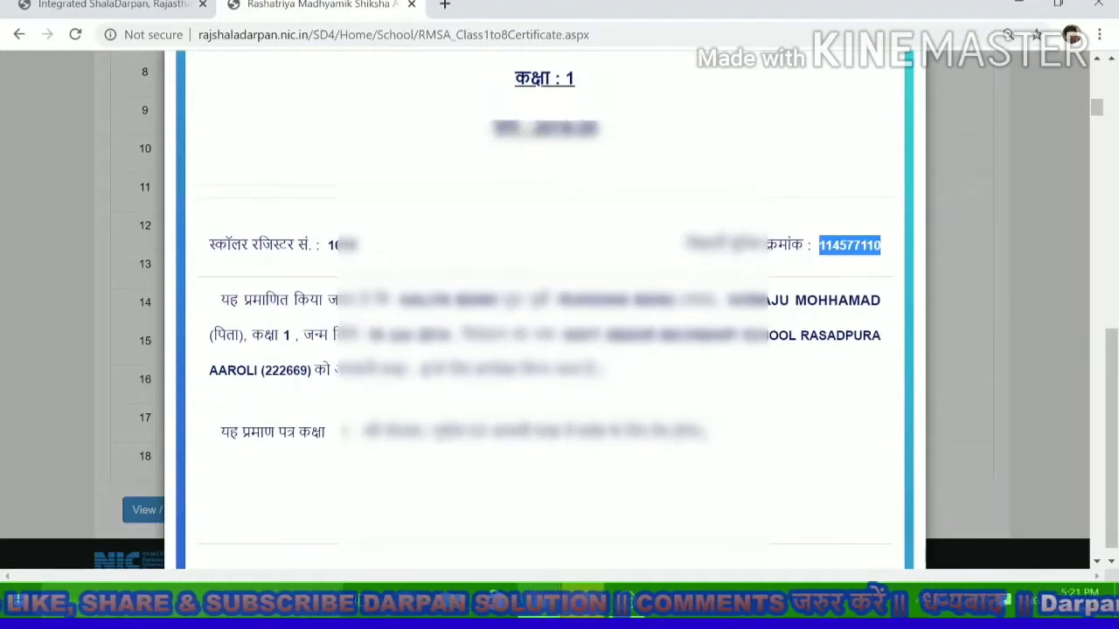
double_click(343, 245)
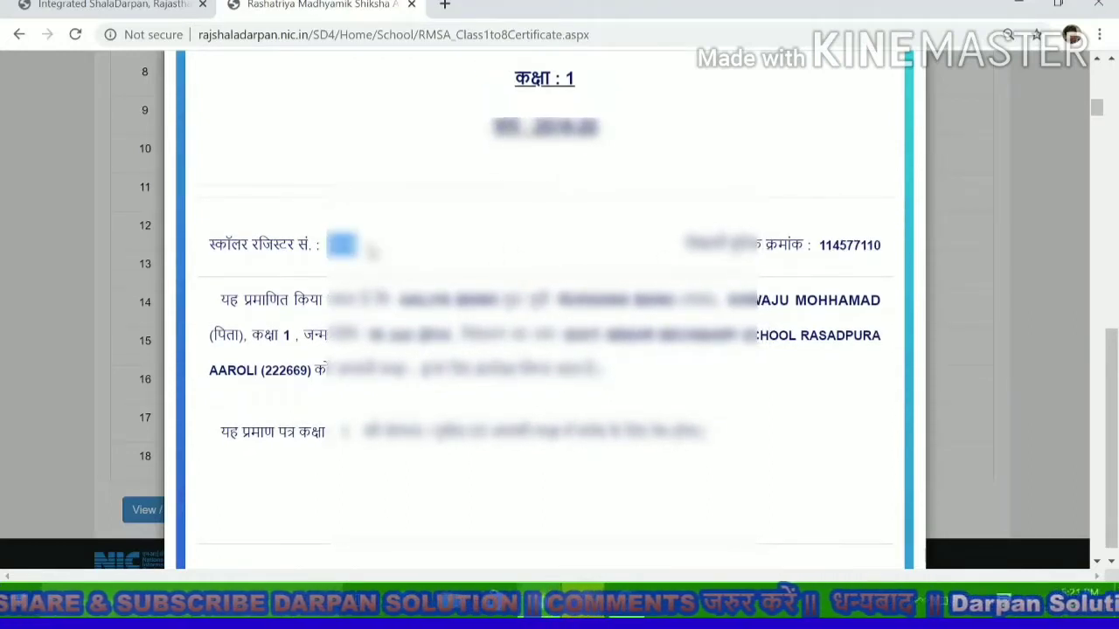
click(407, 250)
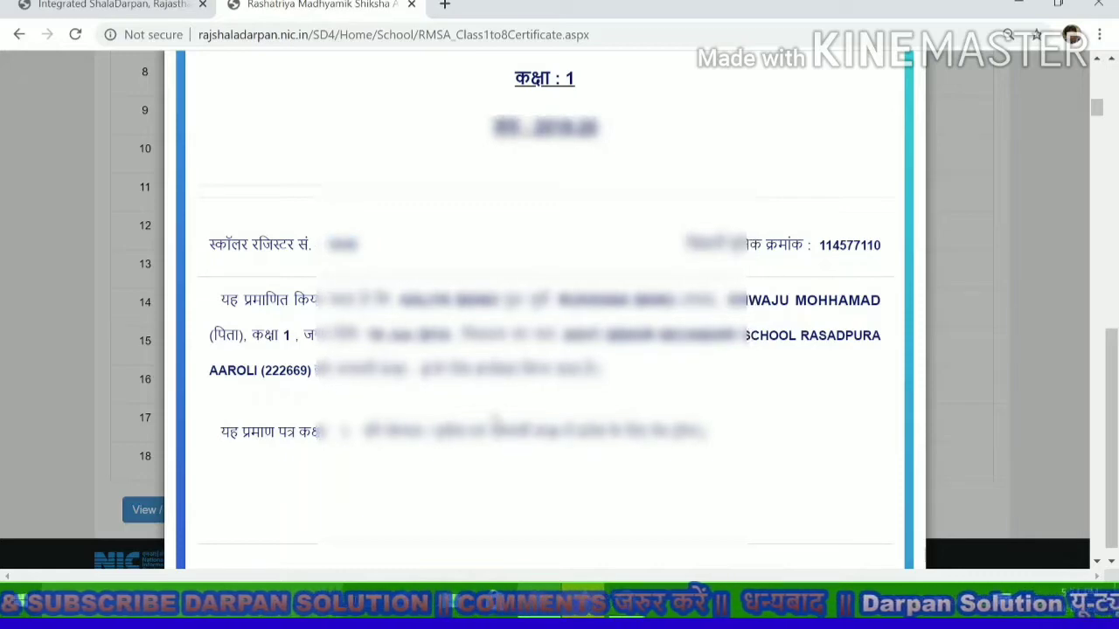
scroll(287, 386, down, 8)
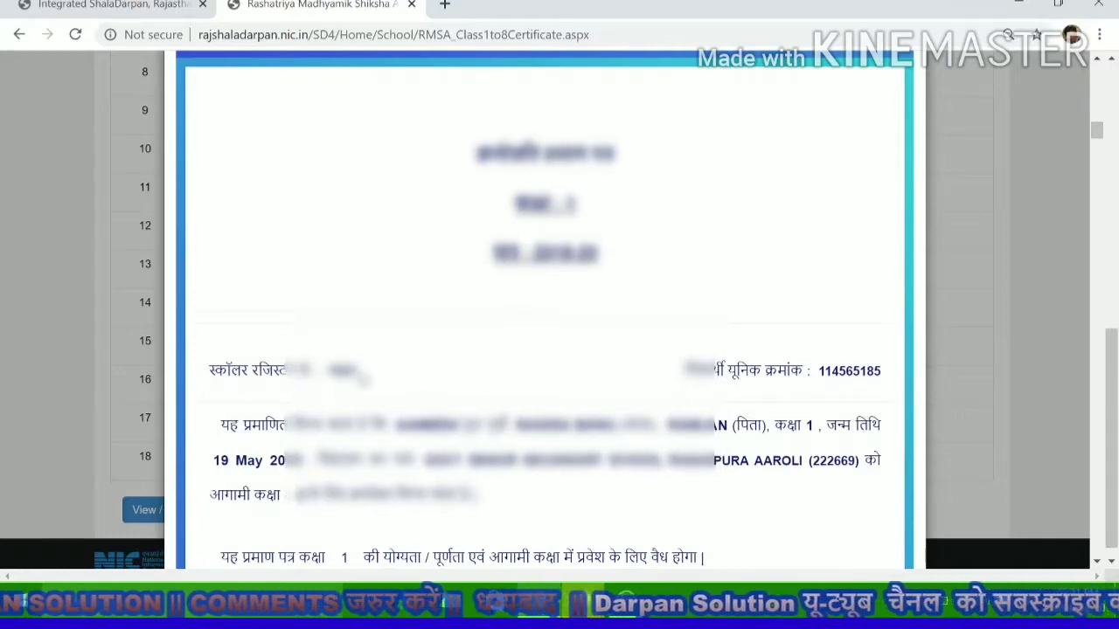
scroll(386, 374, down, 15)
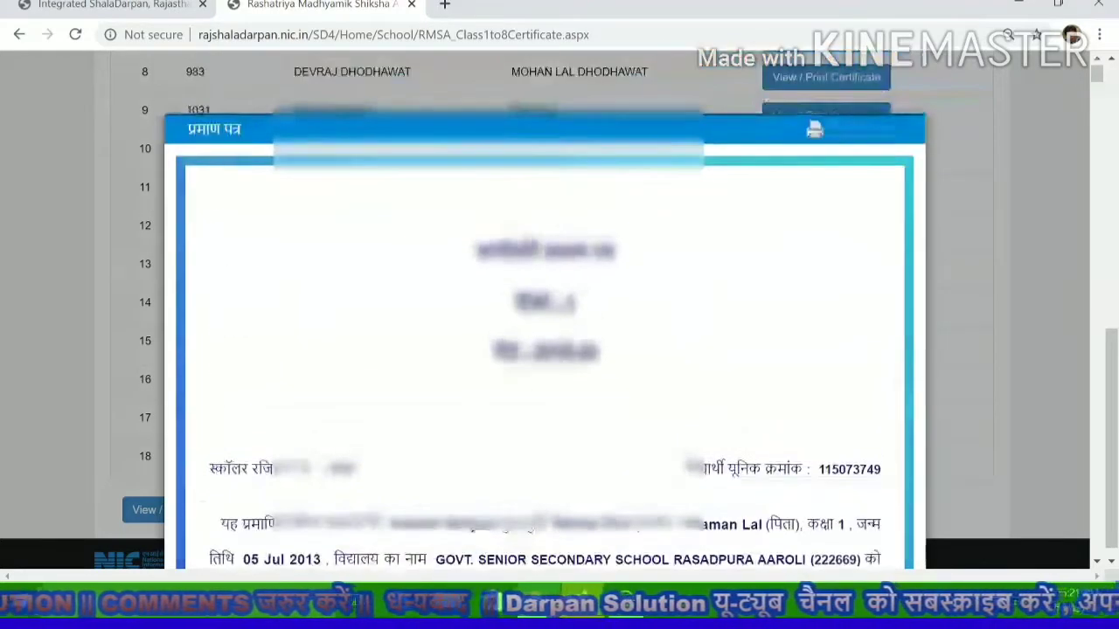
scroll(584, 310, down, 20)
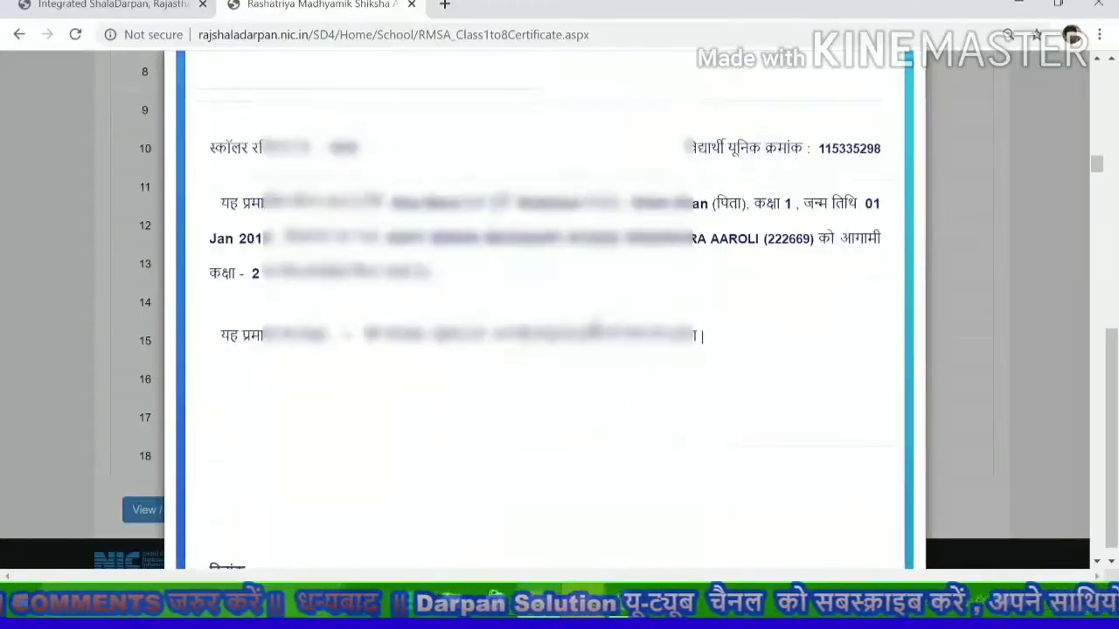
Step: Browse through the remaining certificates in the combined view and return to the first one
scroll(601, 324, down, 15)
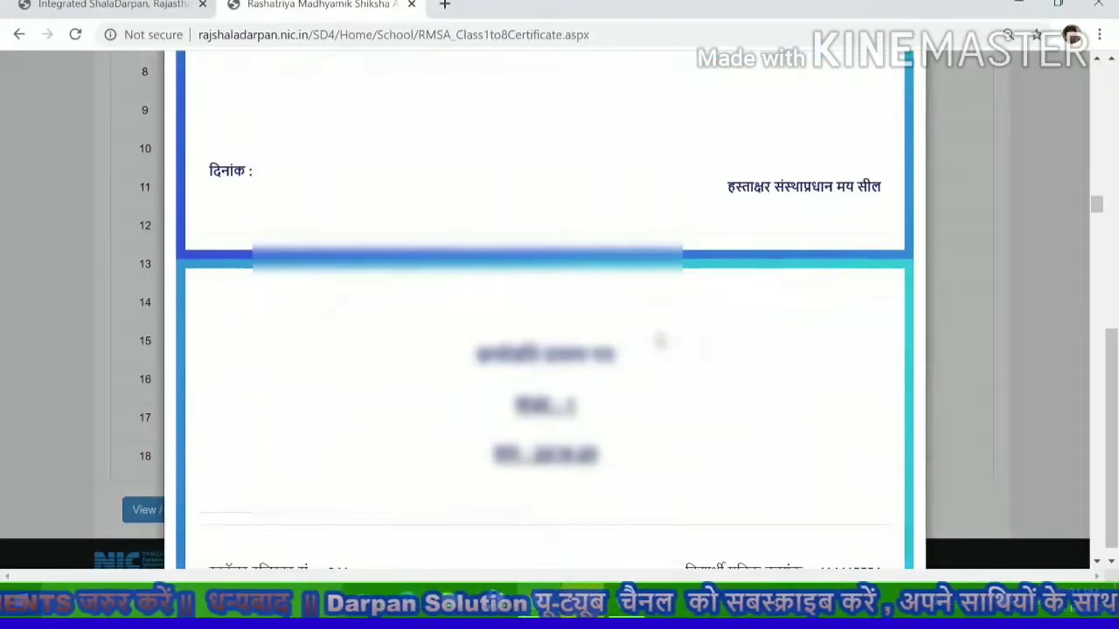
scroll(633, 362, down, 10)
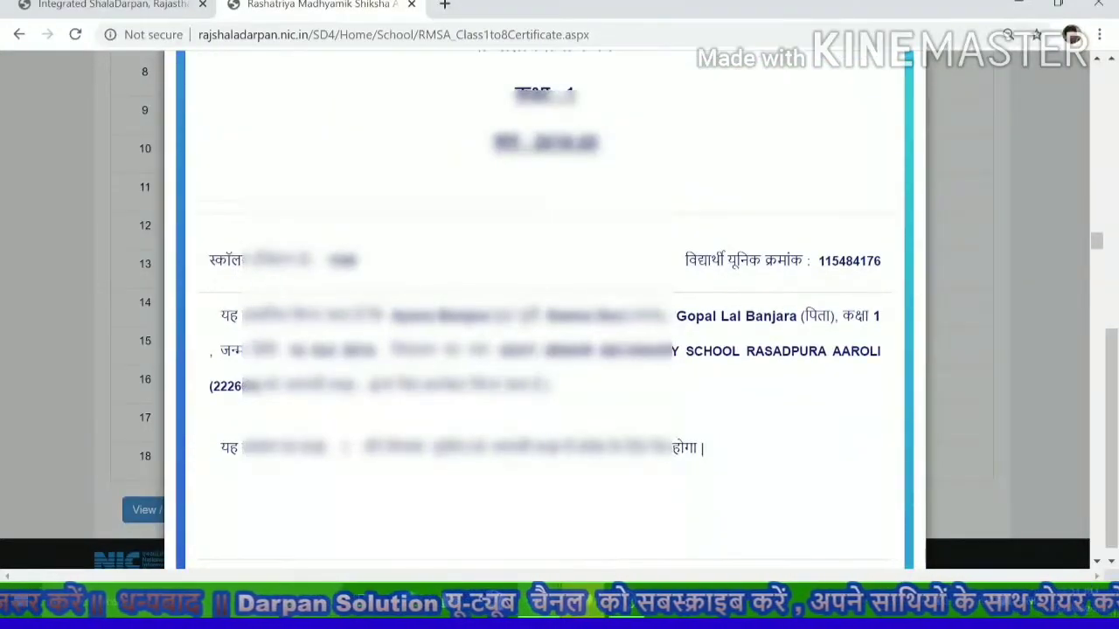
scroll(586, 350, down, 10)
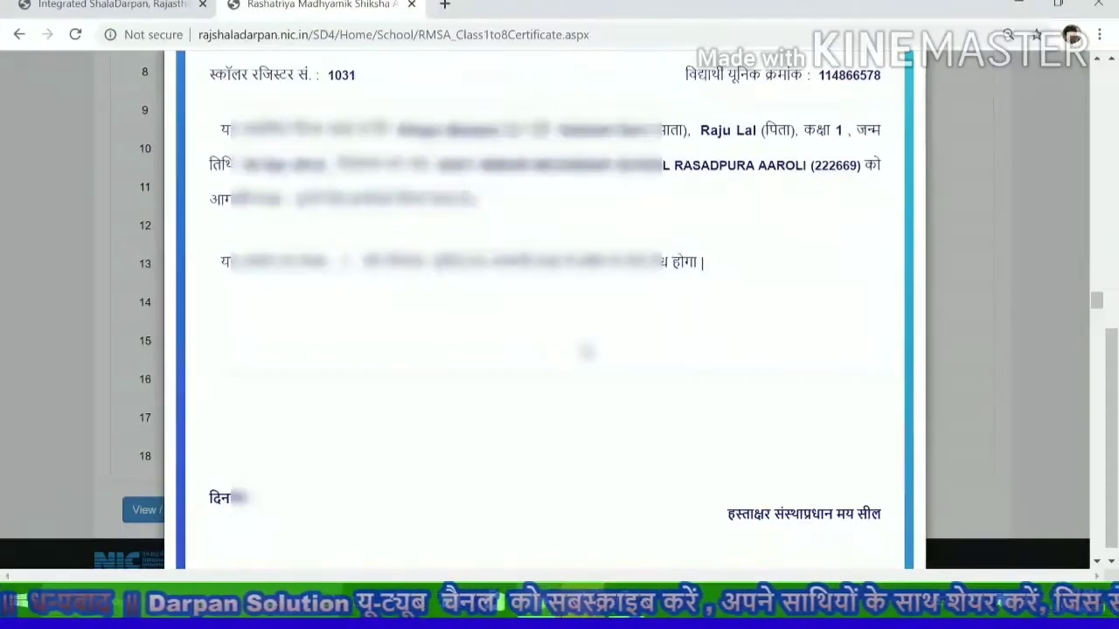
scroll(585, 350, down, 10)
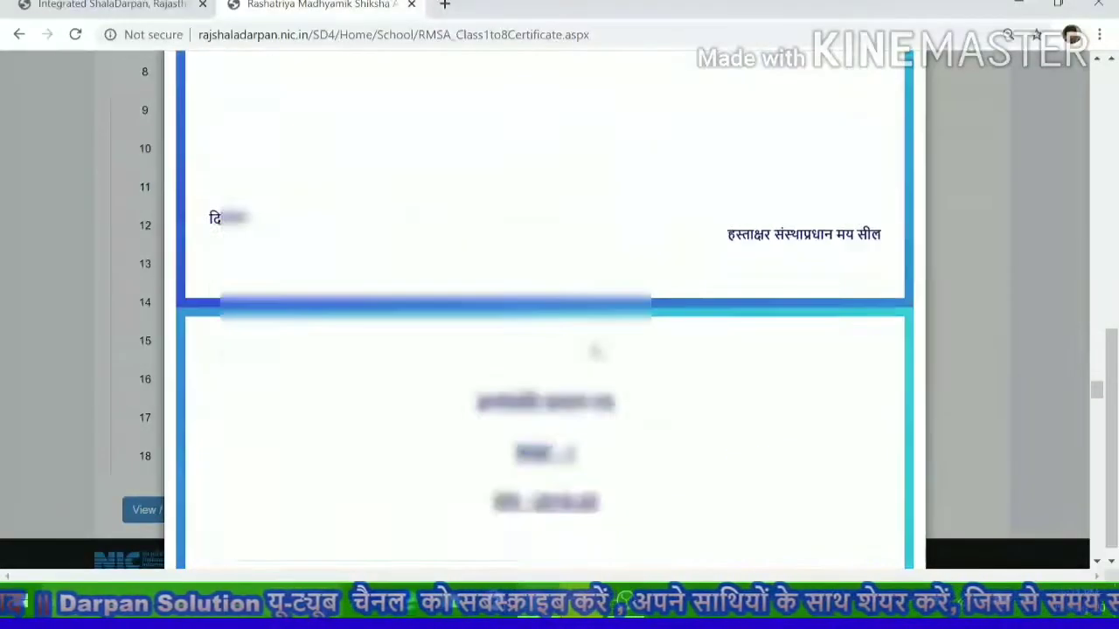
scroll(595, 350, down, 10)
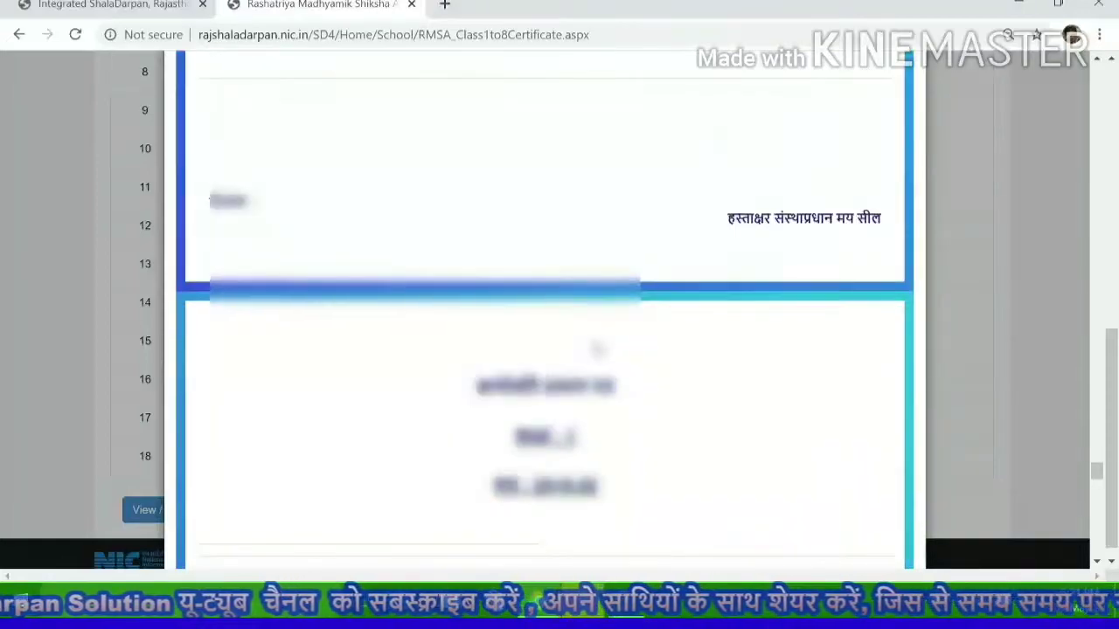
scroll(597, 350, up, 10)
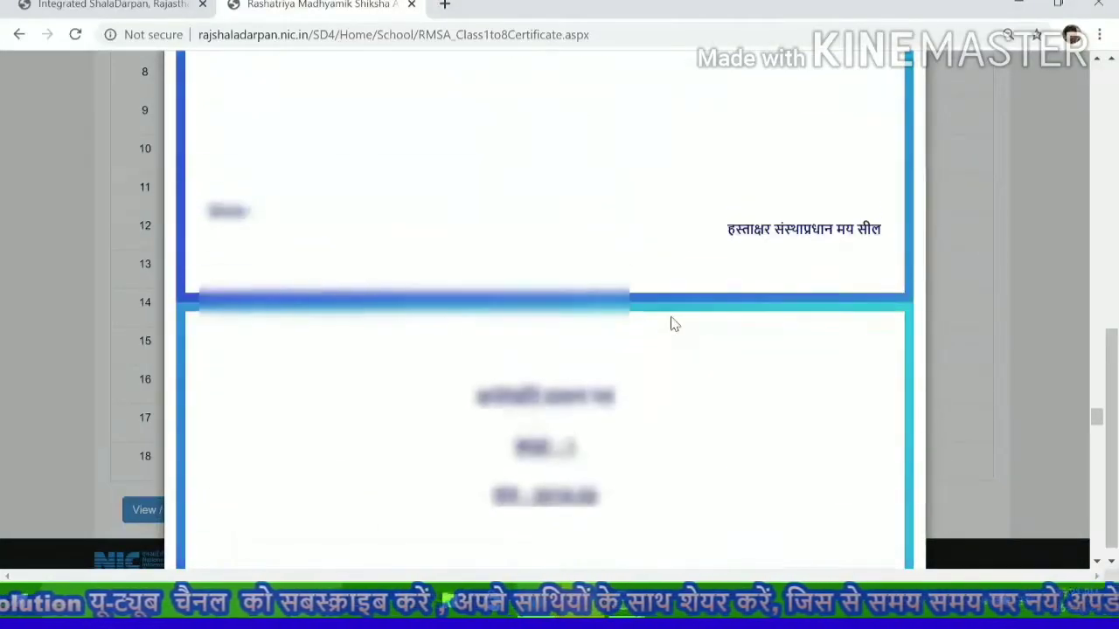
scroll(671, 318, up, 5)
drag(1095, 398, 1081, 83)
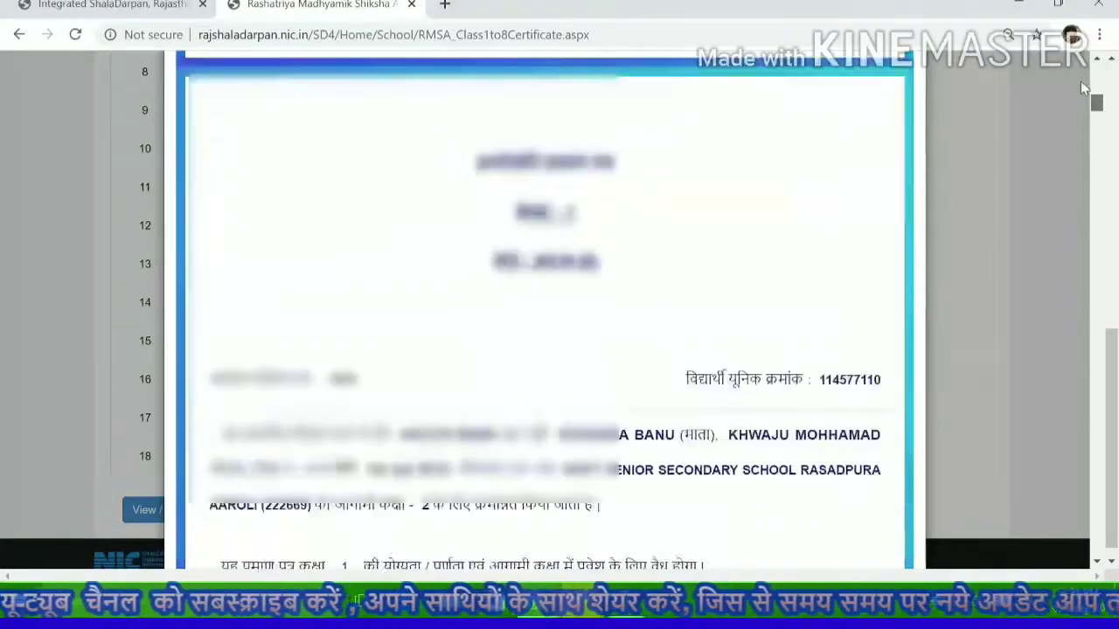
scroll(804, 160, up, 2)
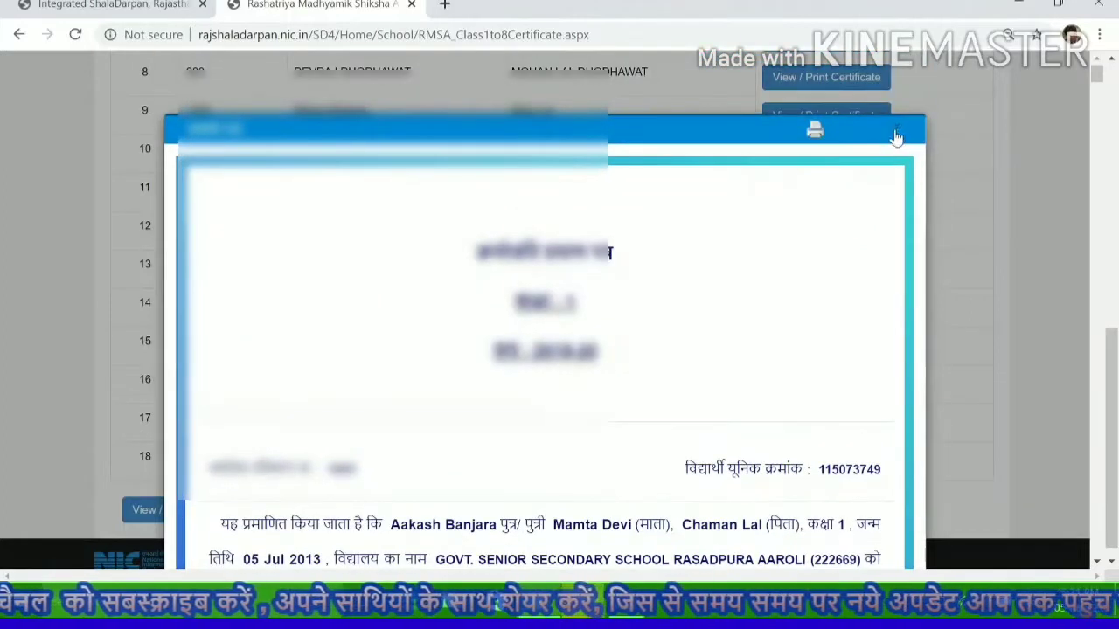
Step: Open the combined certificates' print preview in a full-size window, try a custom scale of 105, and set it to 100
click(816, 135)
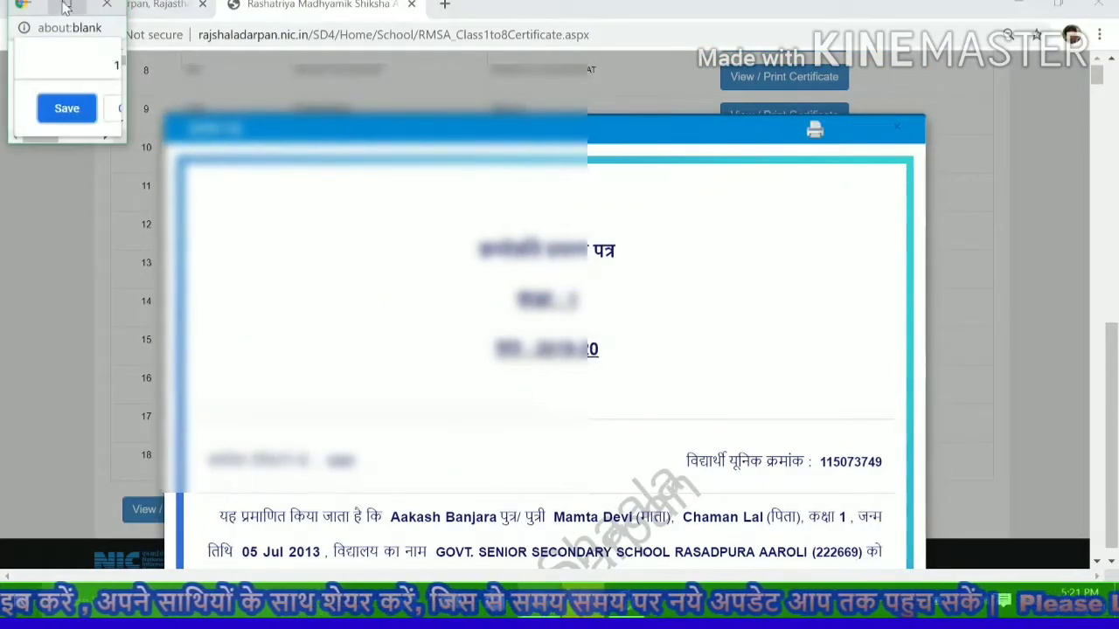
click(66, 7)
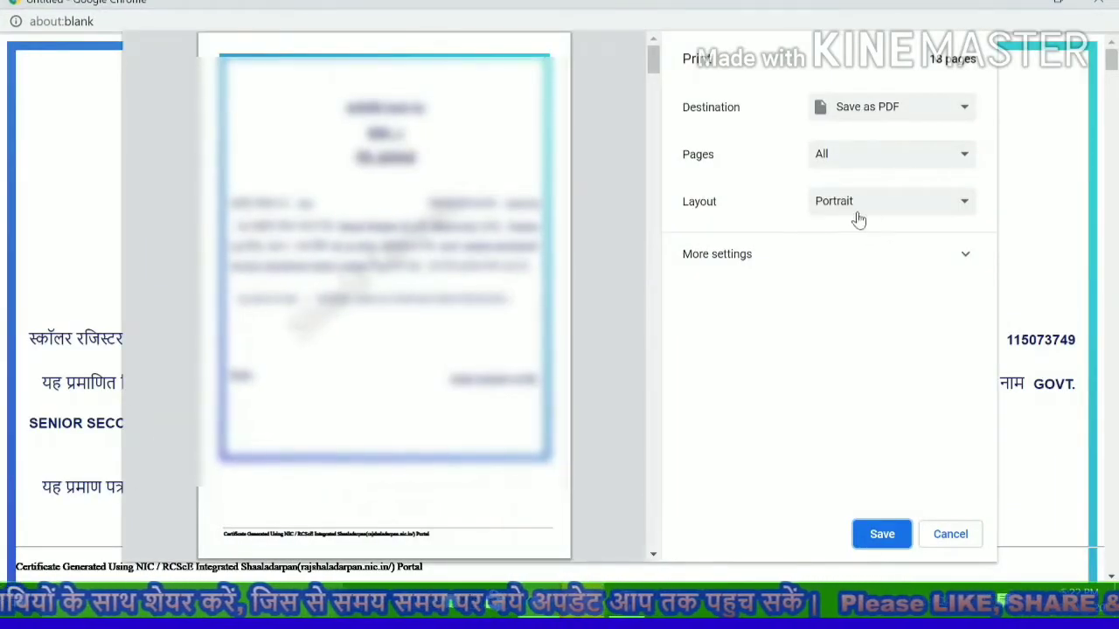
click(856, 262)
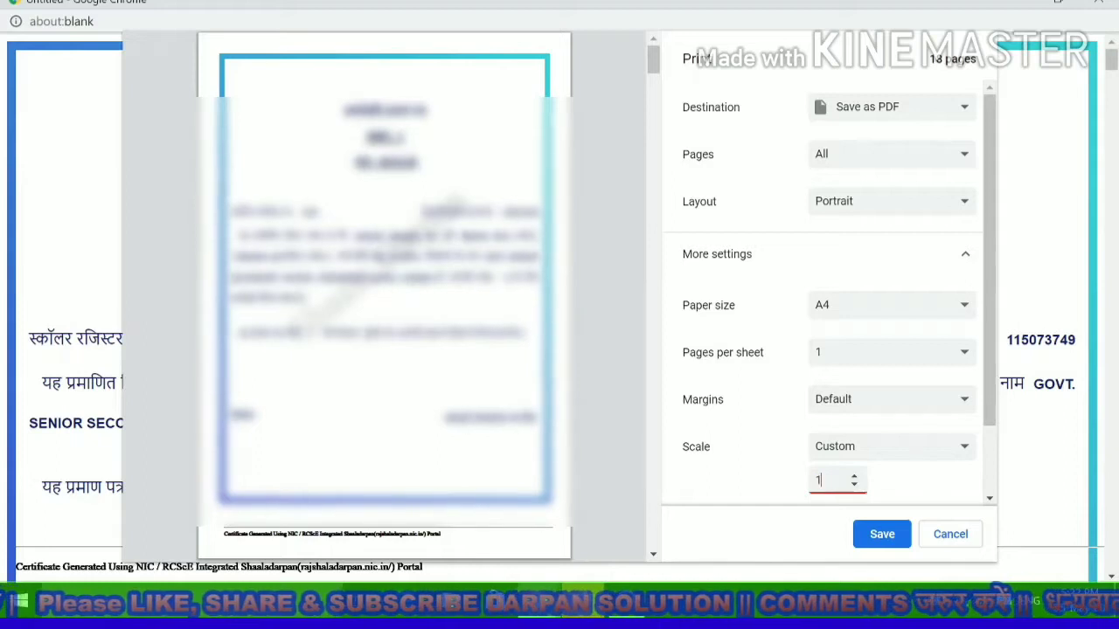
text(05)
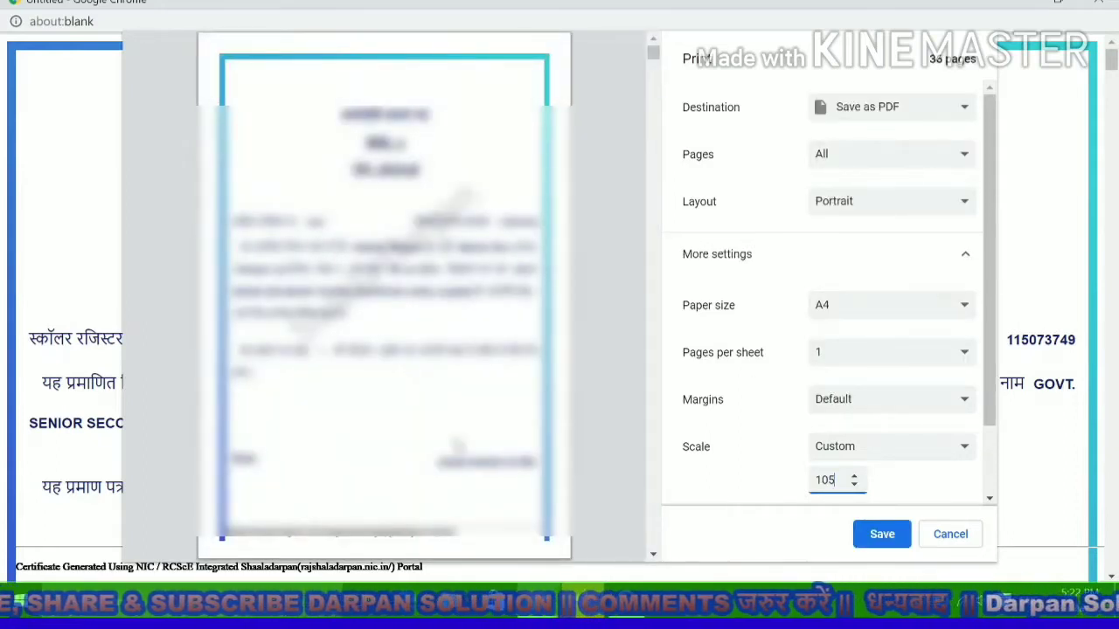
click(854, 484)
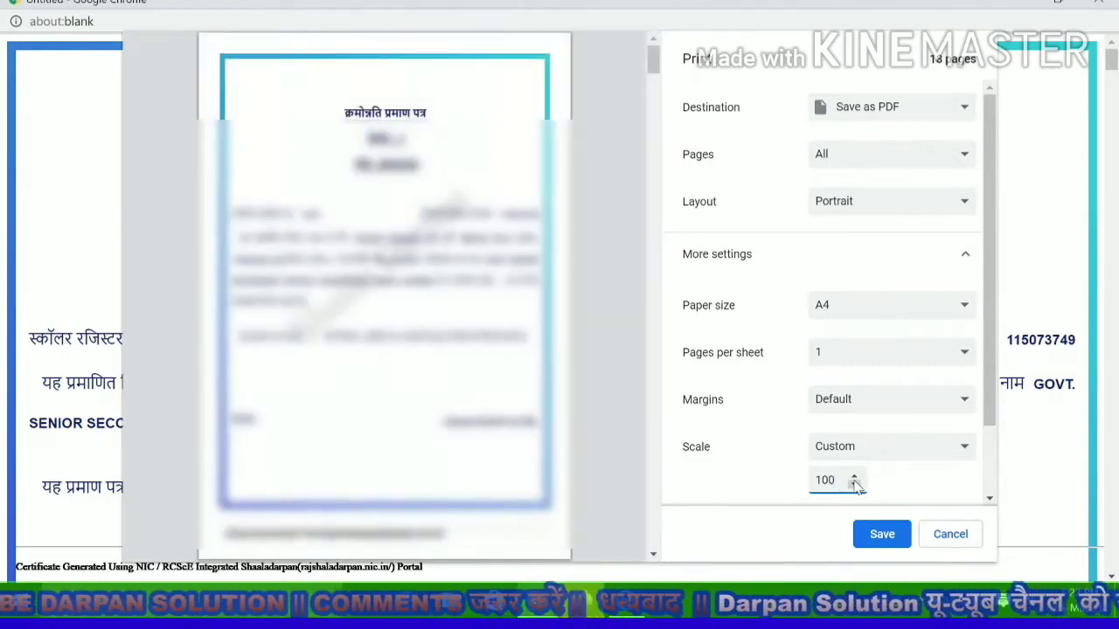
Step: Check the first pages of the print preview and save all certificates as a PDF on the Desktop with file name 1
scroll(432, 489, down, 7)
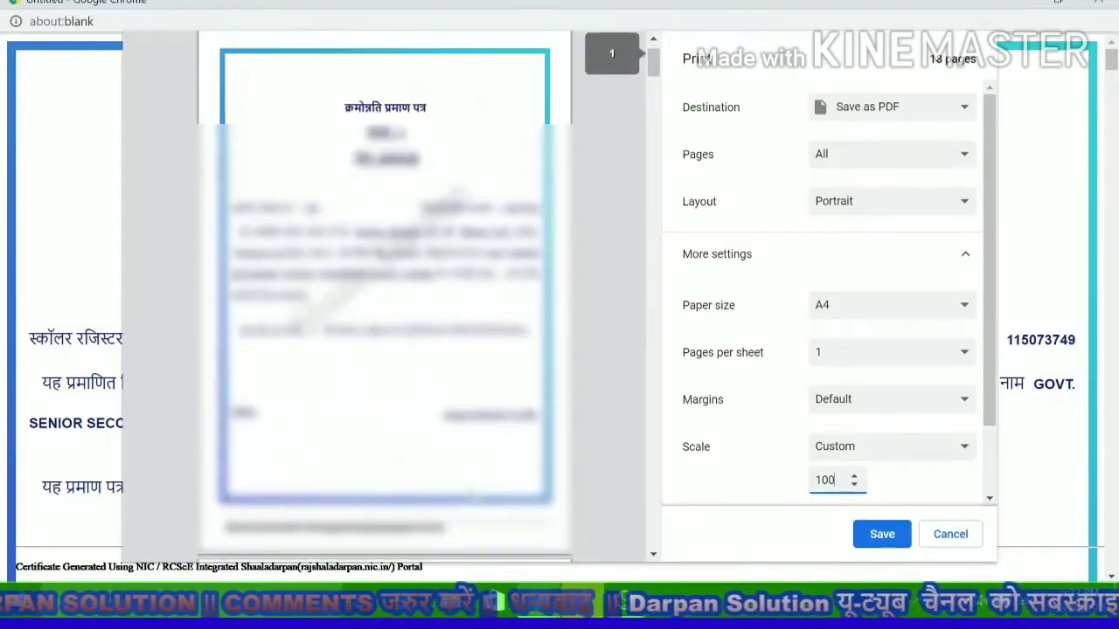
scroll(444, 472, up, 5)
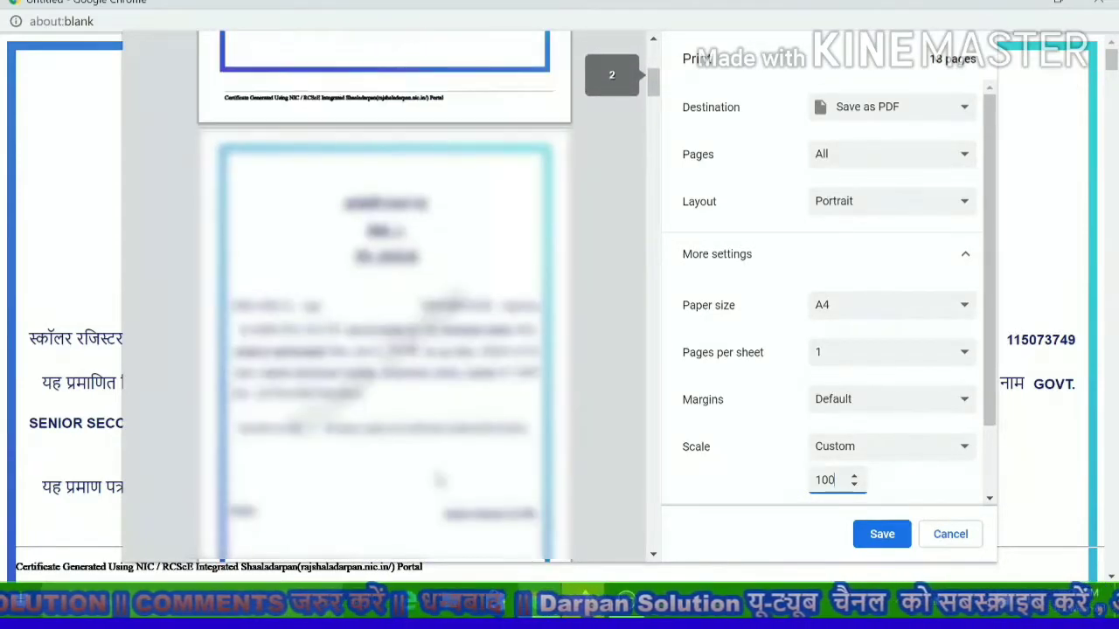
click(883, 535)
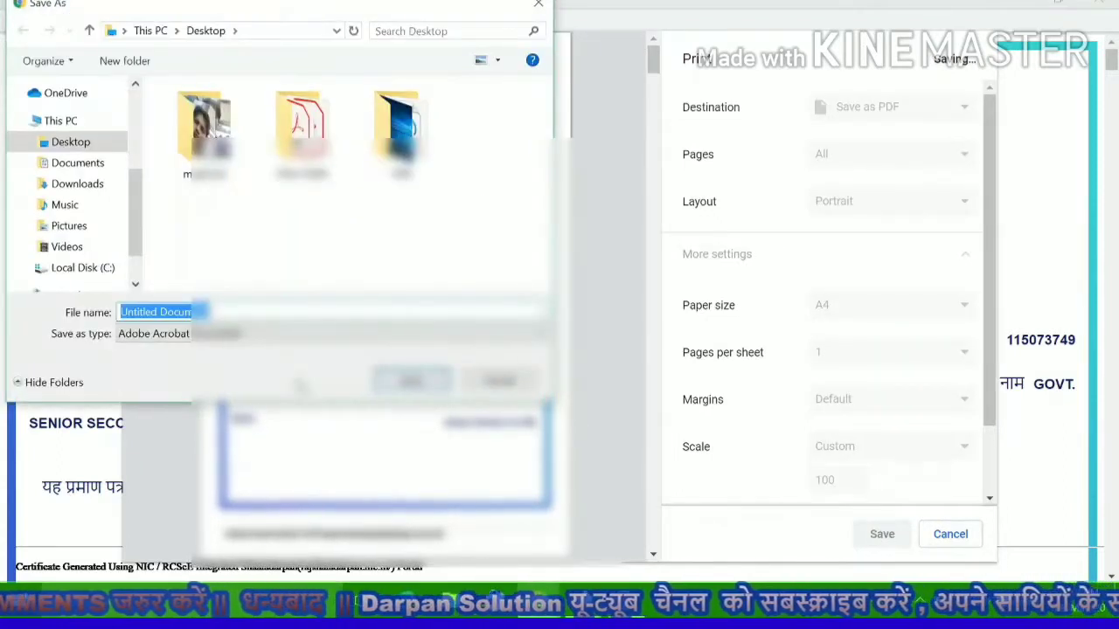
text(1)
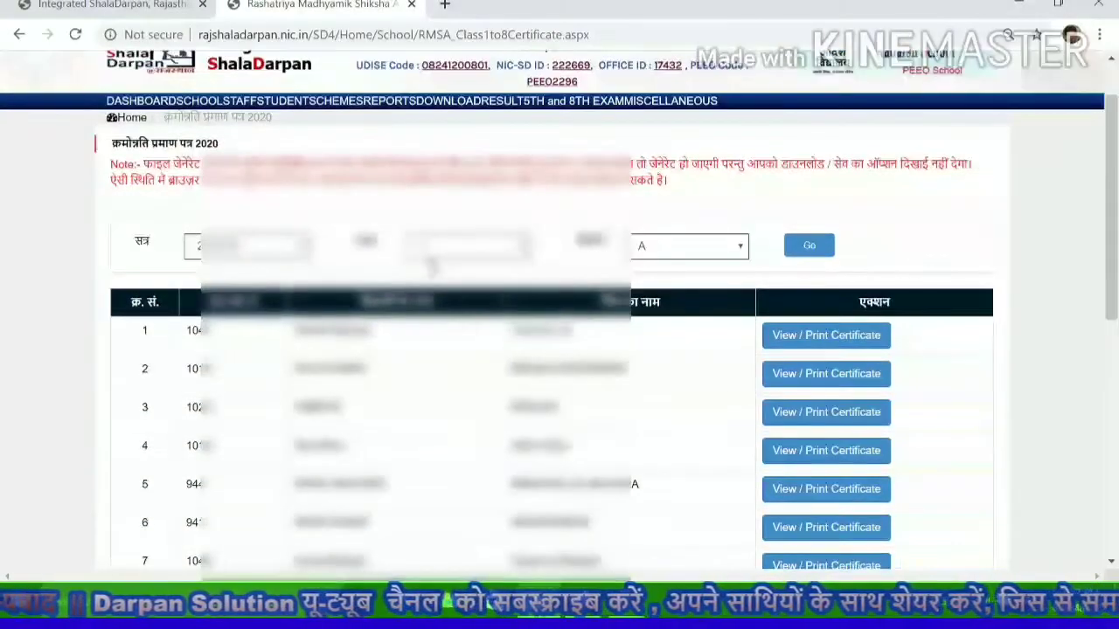
Step: Load the 2019-20 promotion certificate list for class 9, section A
click(466, 246)
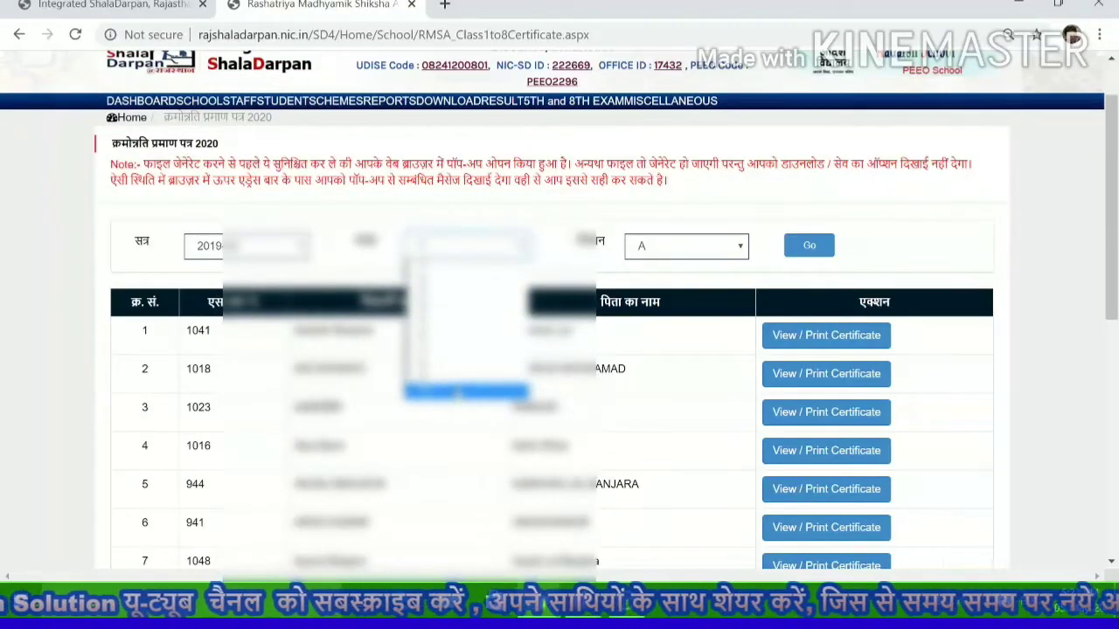
key(Return)
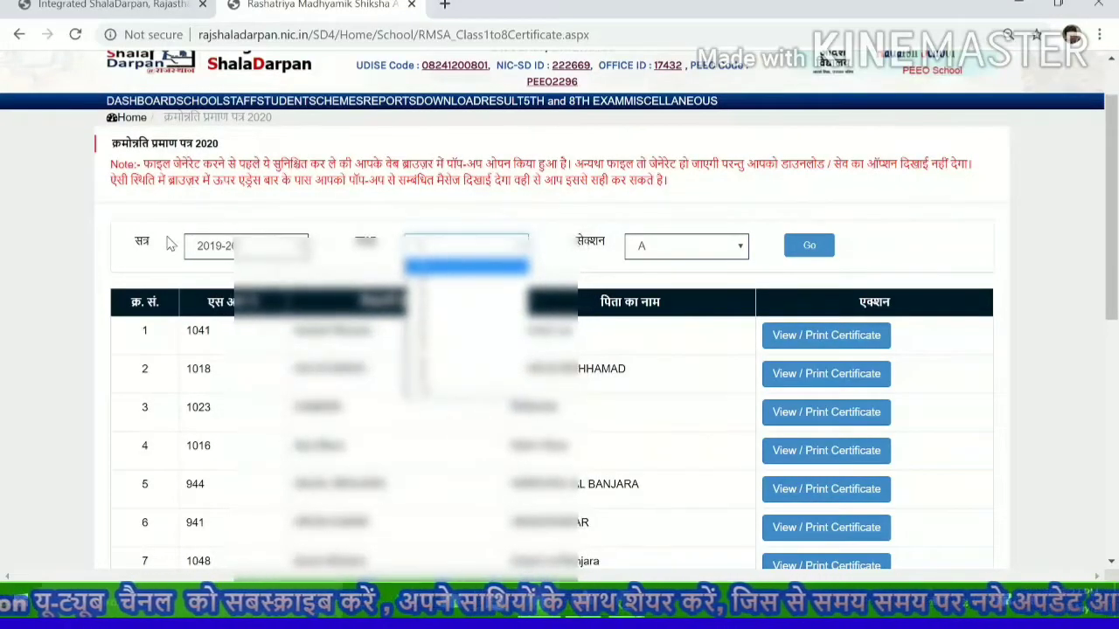
scroll(560, 306, down, 6)
scroll(429, 220, up, 6)
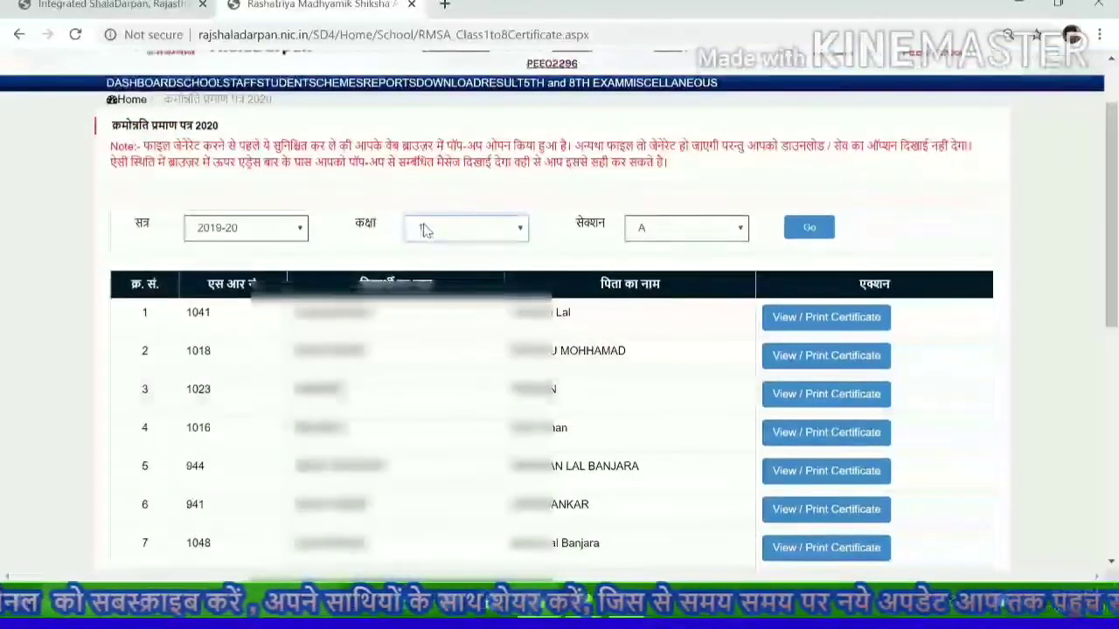
click(423, 228)
click(427, 229)
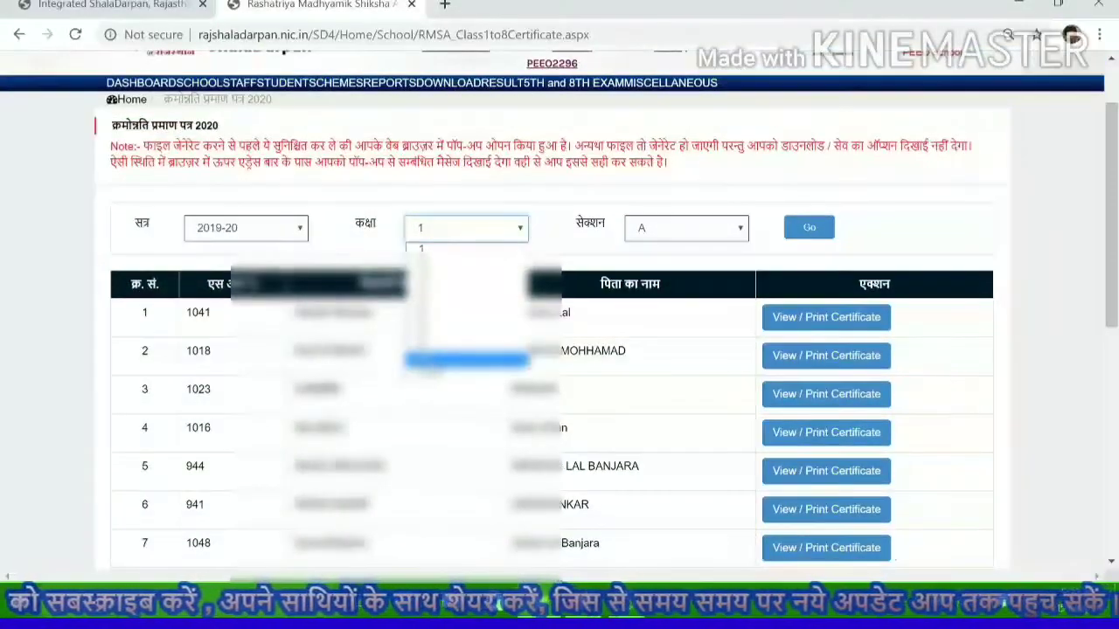
click(808, 229)
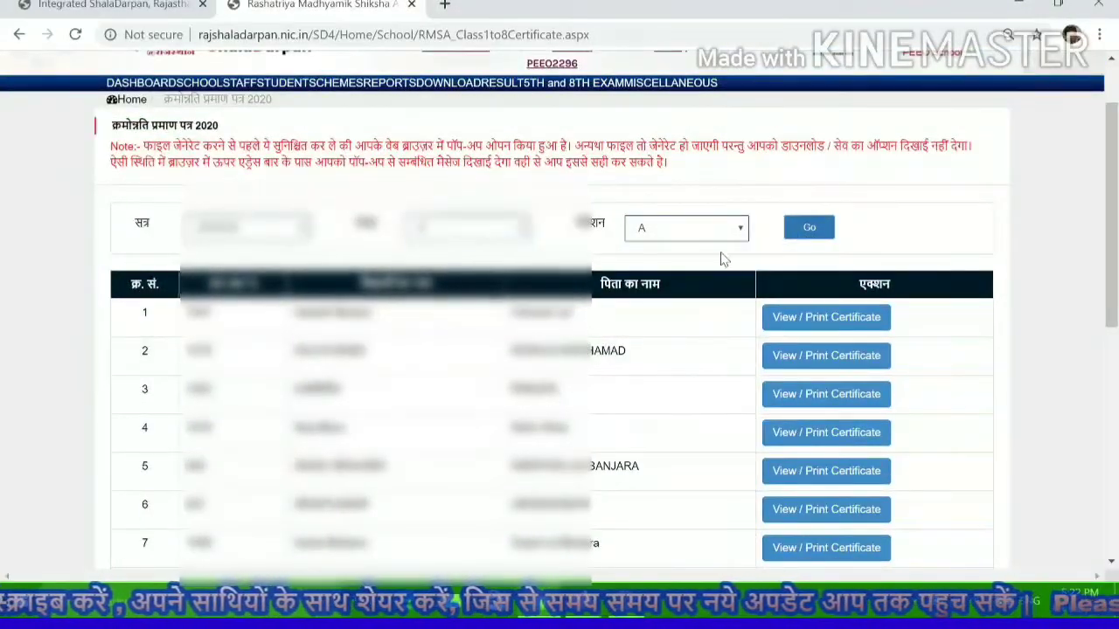
Step: Look through the class 9 student list down to the option for all students' certificates and return to its beginning
scroll(125, 362, down, 15)
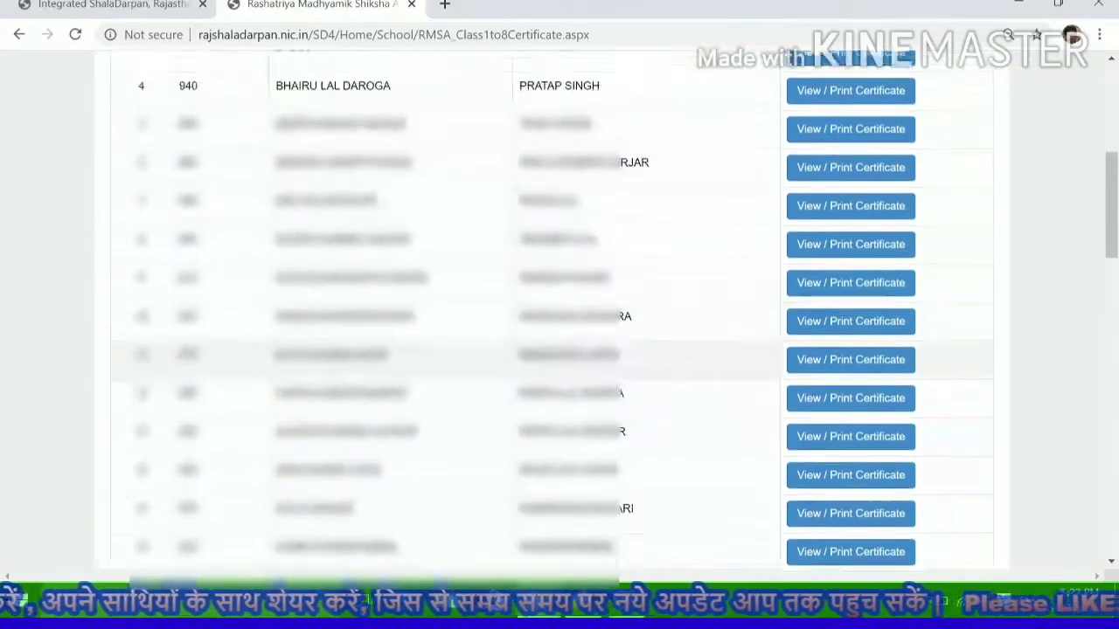
scroll(784, 411, down, 4)
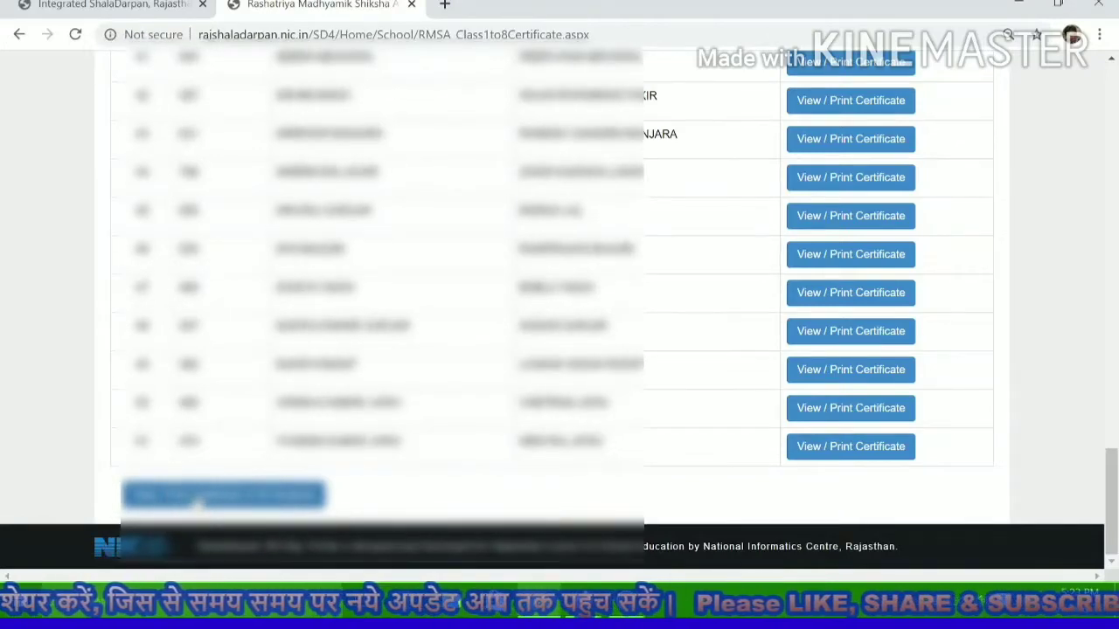
scroll(854, 459, up, 10)
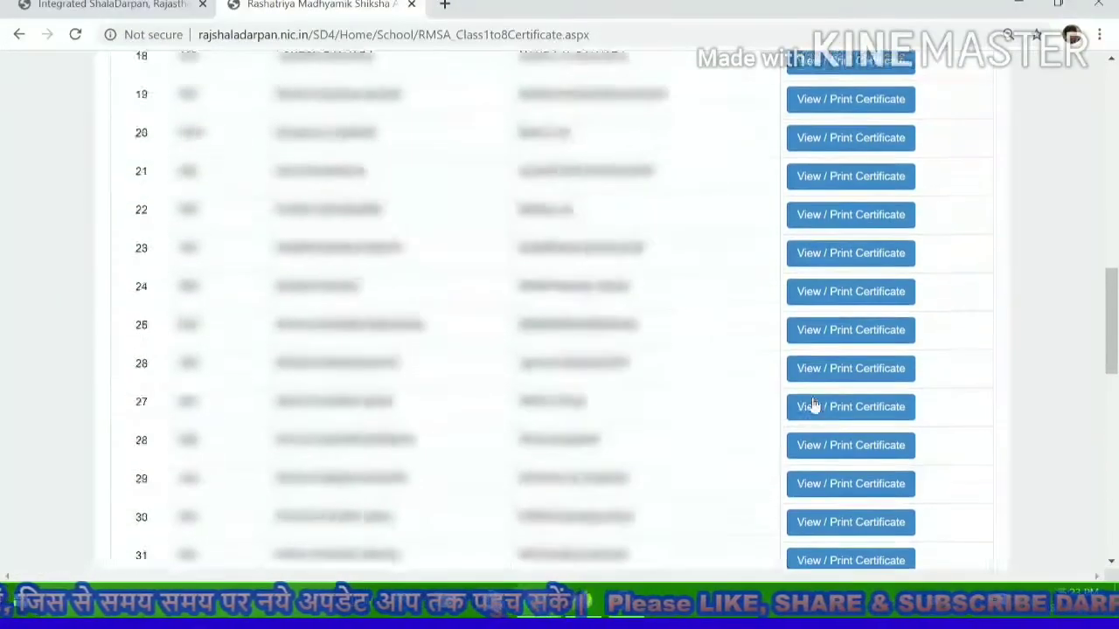
scroll(813, 404, up, 10)
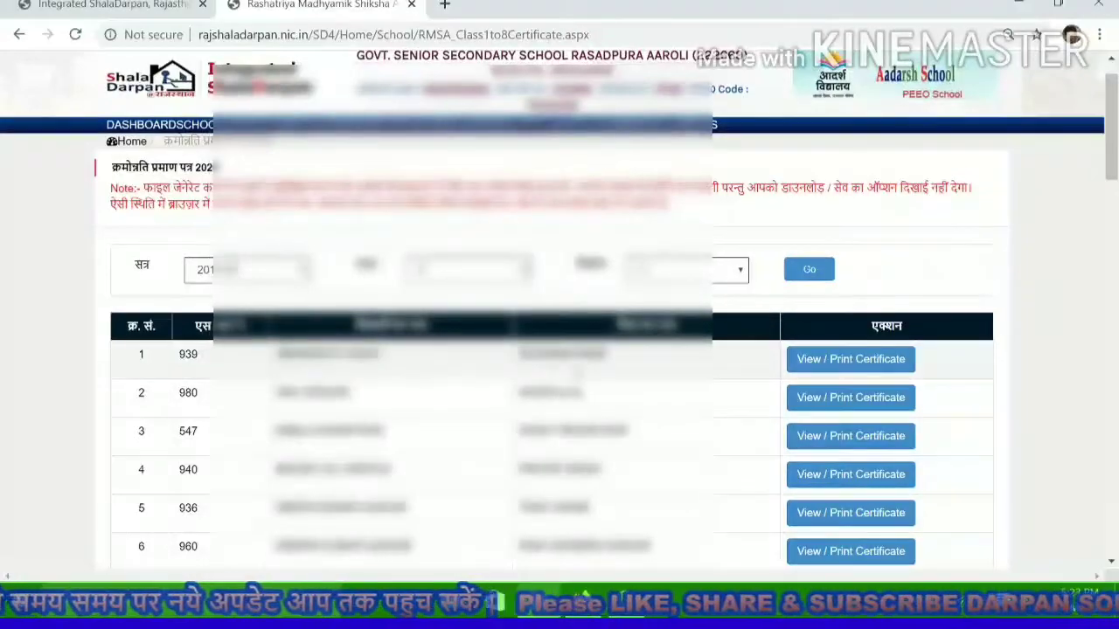
Step: View the first listed class 9 student's certificate down to the signature and U-DISE code area, and close it
click(831, 361)
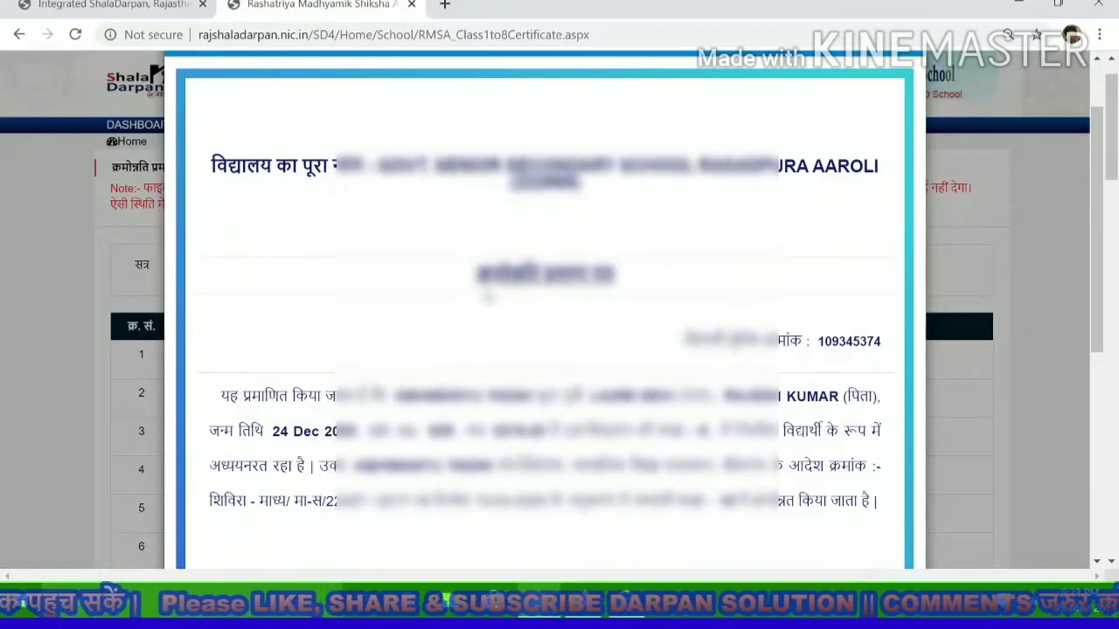
scroll(420, 354, down, 3)
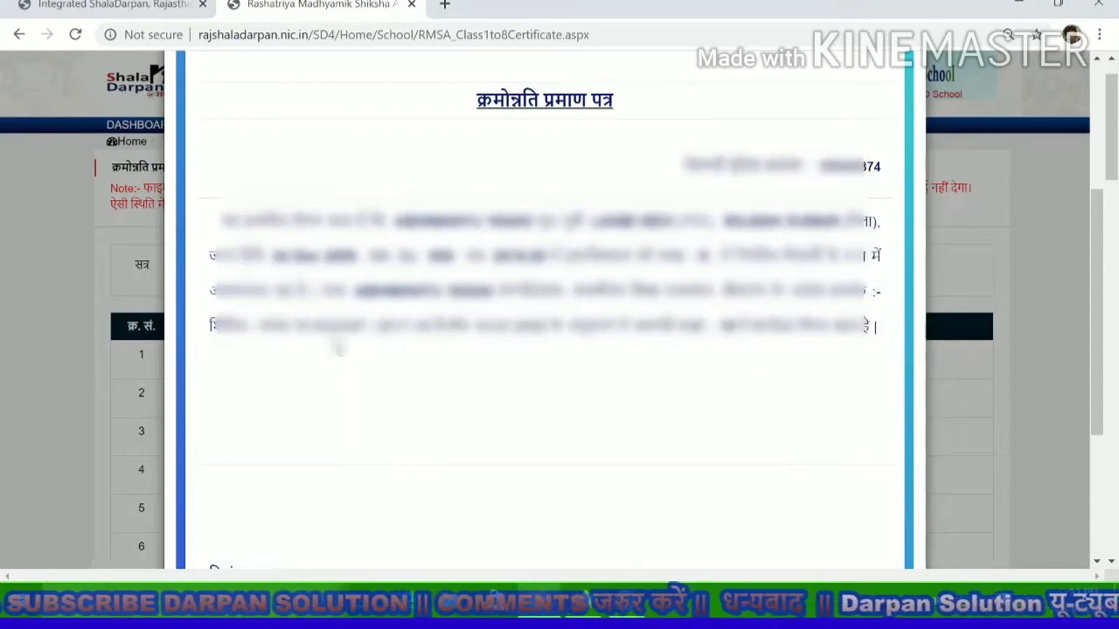
scroll(651, 381, down, 3)
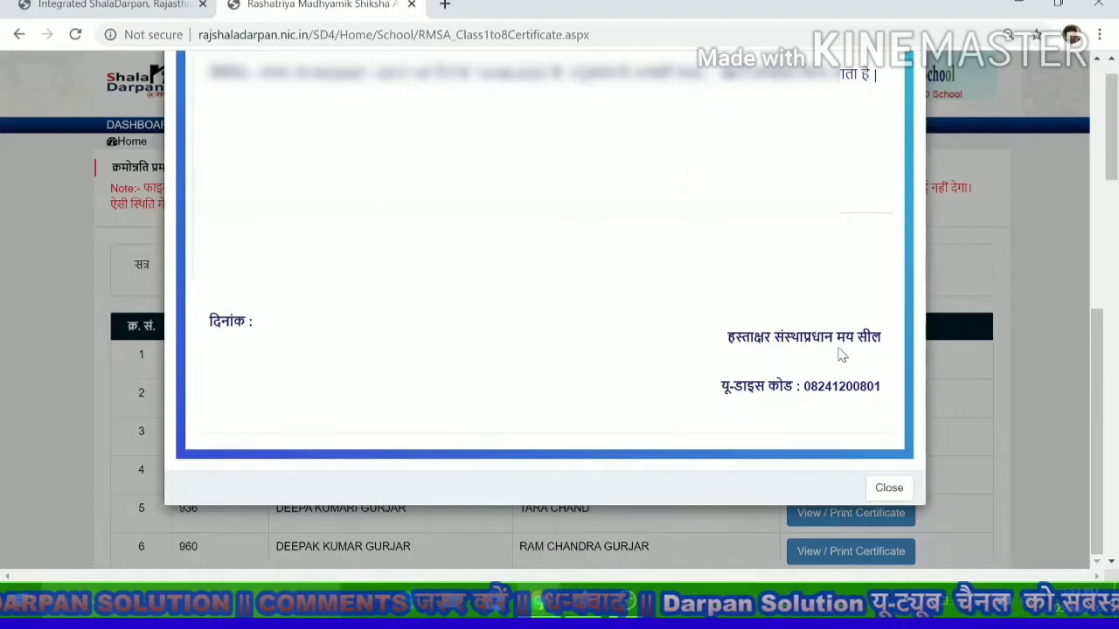
click(892, 486)
scroll(624, 392, up, 1)
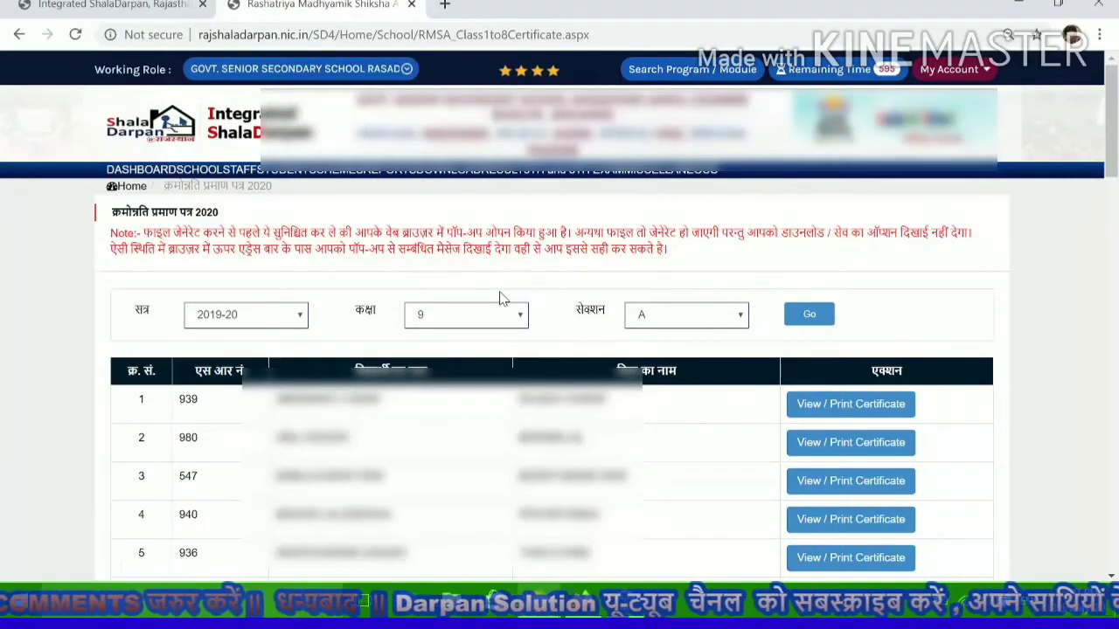
Step: Leave the certificate page, dismiss the role message, open the Class 9th and 11th Result Data Download report, and highlight its heading
click(120, 94)
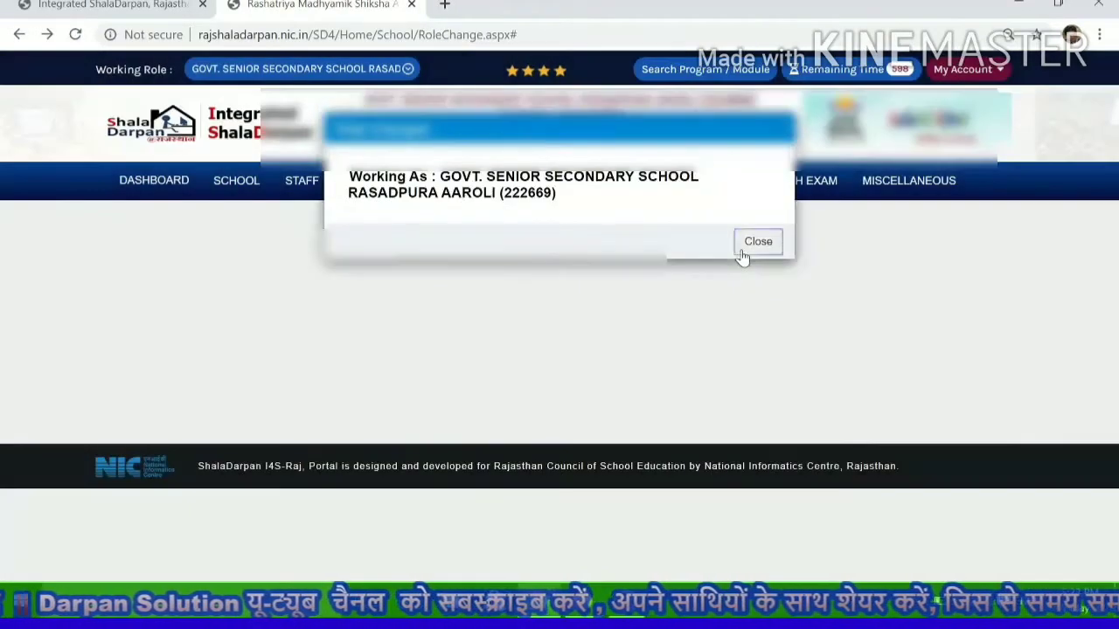
click(742, 253)
mouse_move(680, 189)
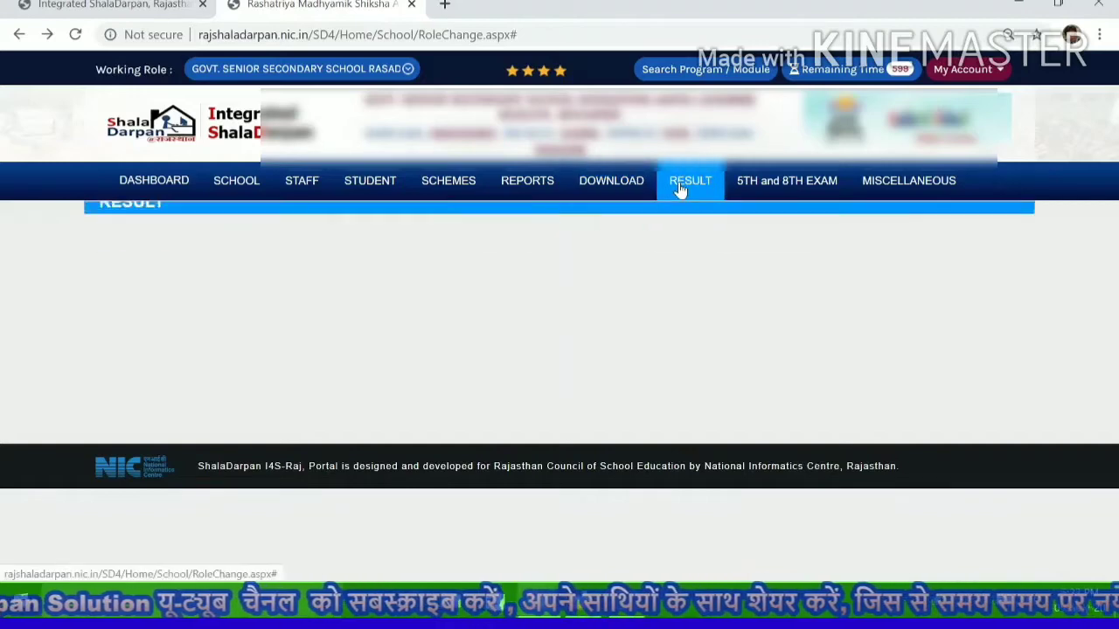
click(543, 255)
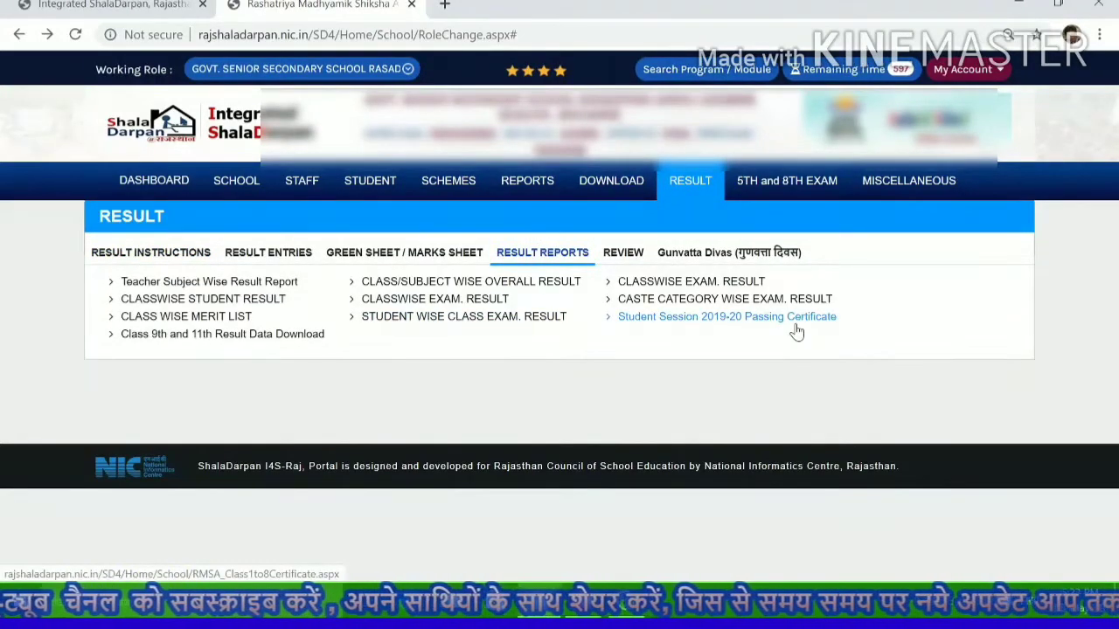
click(274, 342)
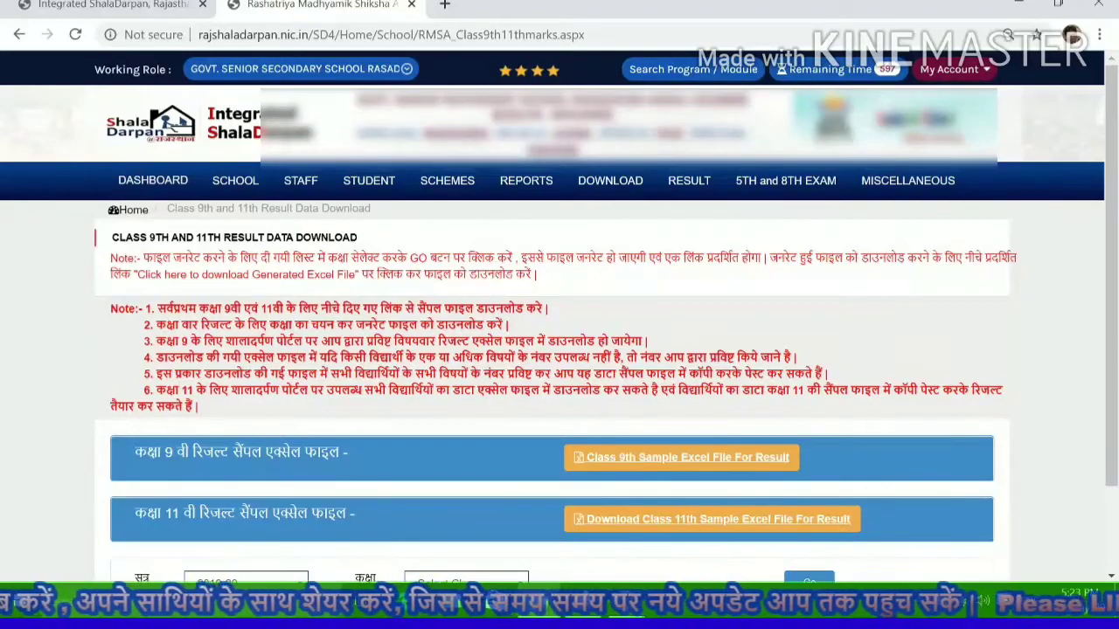
drag(112, 237, 342, 237)
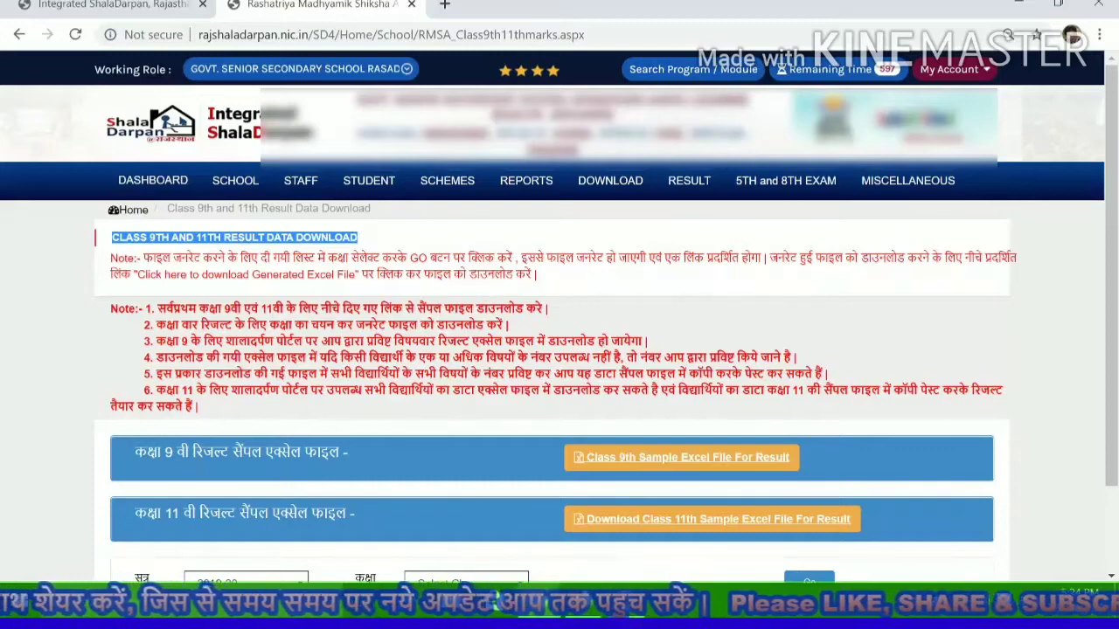
Step: Generate the class 9 result Excel file for session 2019-20
click(146, 323)
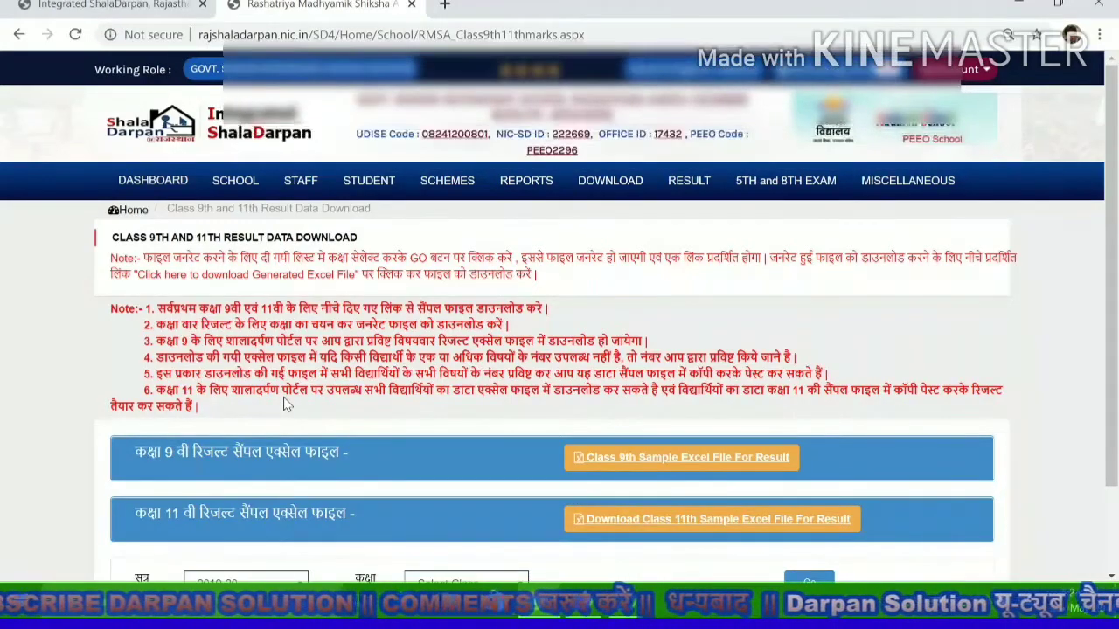
scroll(287, 404, down, 2)
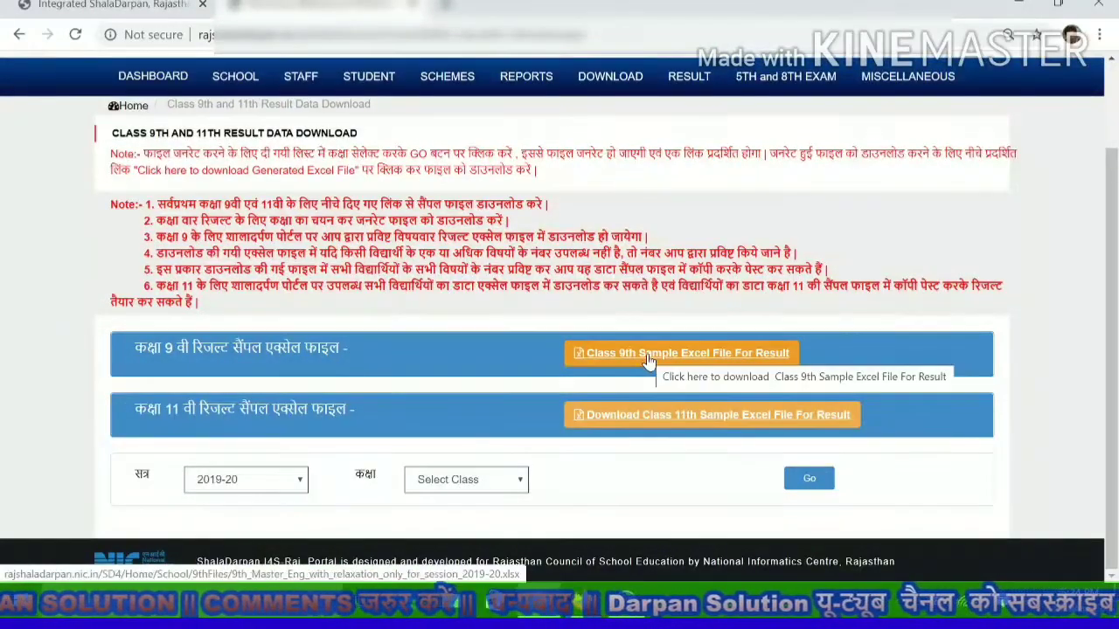
click(648, 360)
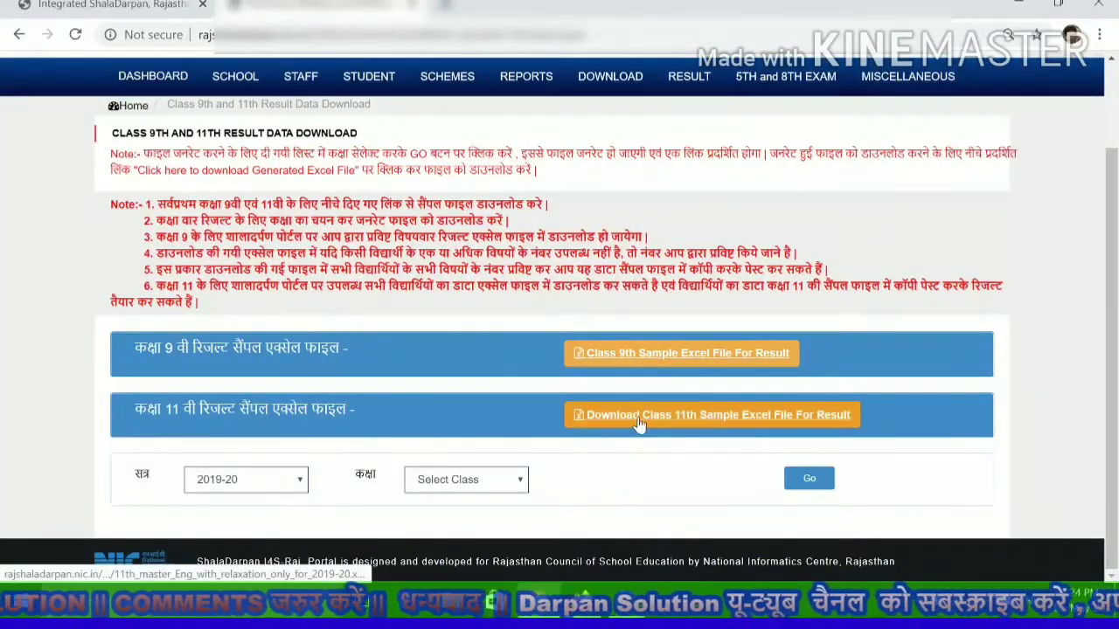
click(273, 483)
click(461, 481)
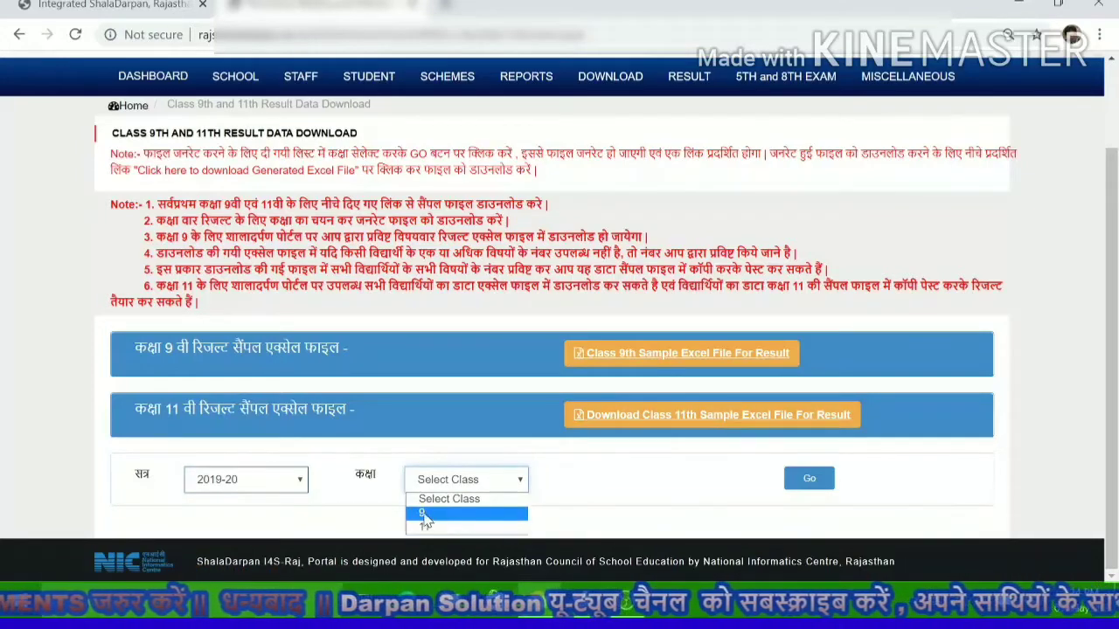
click(426, 515)
click(807, 482)
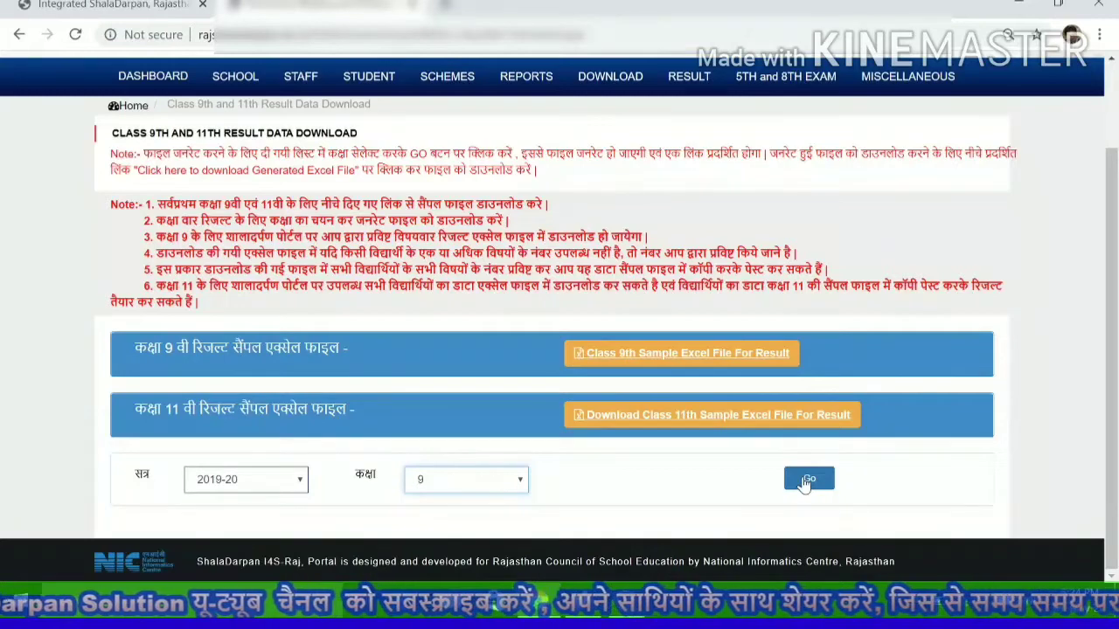
click(805, 482)
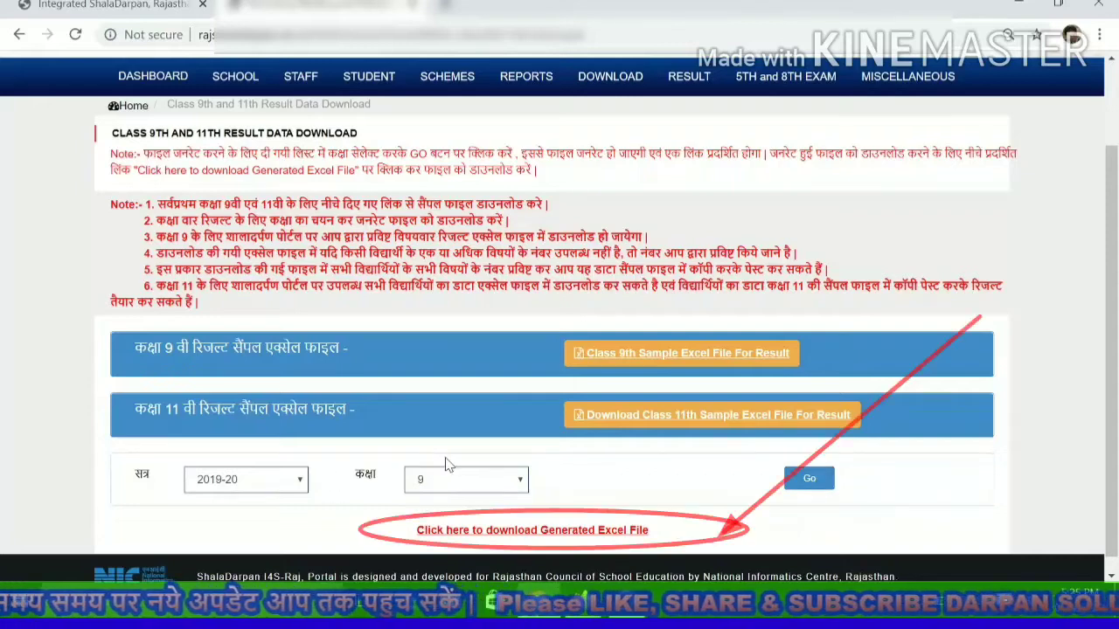
Step: Set the class to 11, then open the already generated class 9 file in Excel and enable editing
click(451, 479)
click(454, 528)
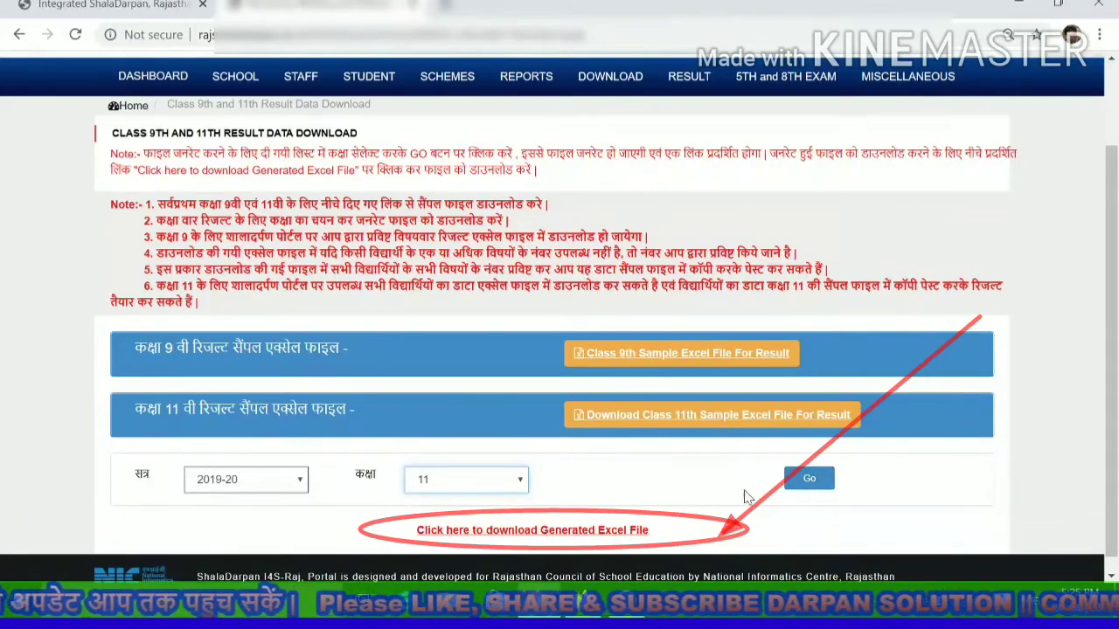
click(554, 537)
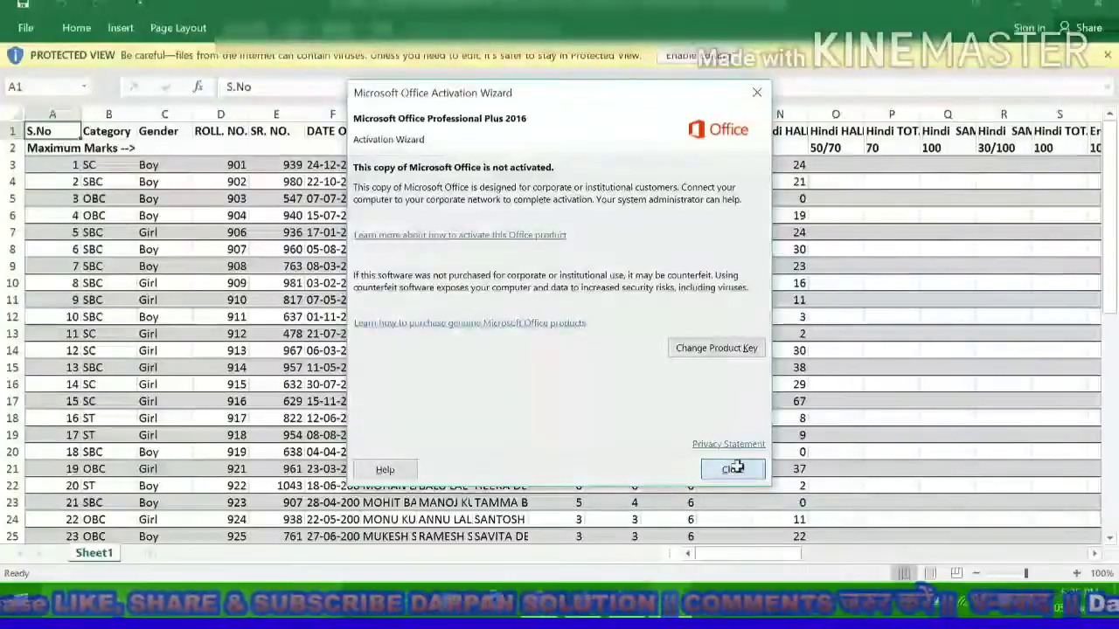
click(732, 469)
click(720, 56)
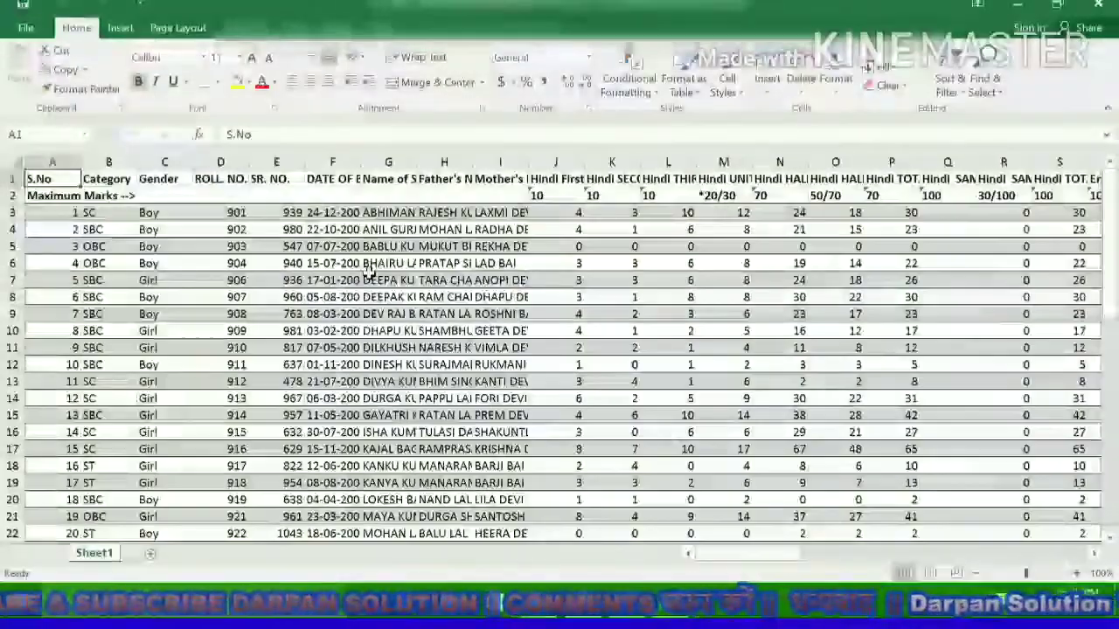
Step: Widen the student's, father's and mother's name columns so the full names fit
scroll(483, 260, down, 10)
scroll(419, 219, up, 5)
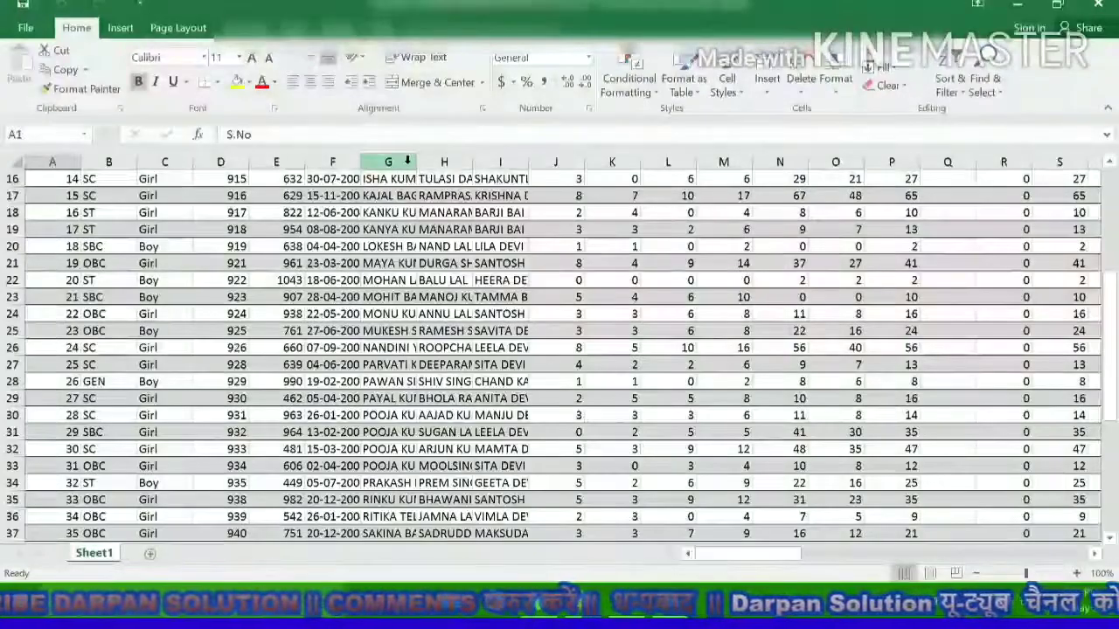
drag(418, 163, 798, 161)
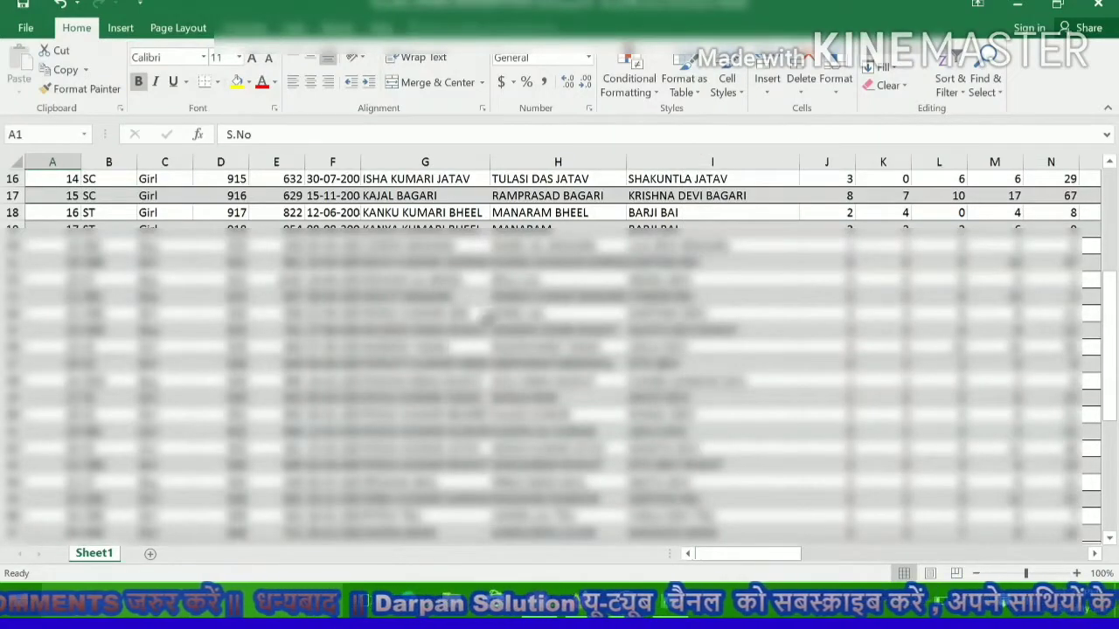
Step: Widen the DATE OF BIRTH, ROLL. NO., Category and S.No columns
scroll(483, 315, up, 5)
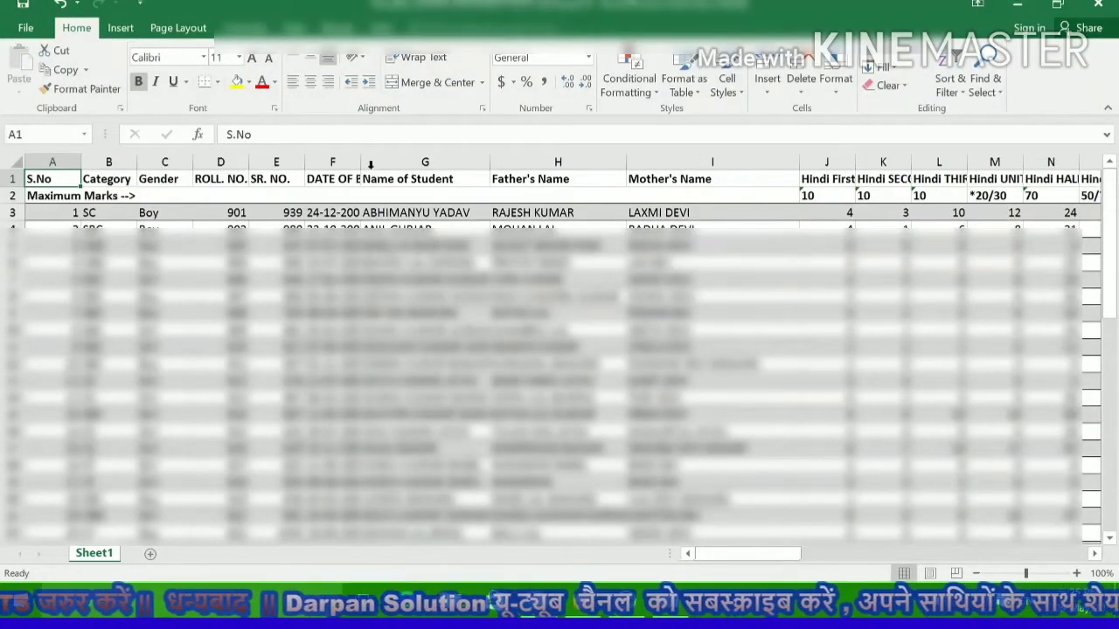
drag(359, 166, 397, 164)
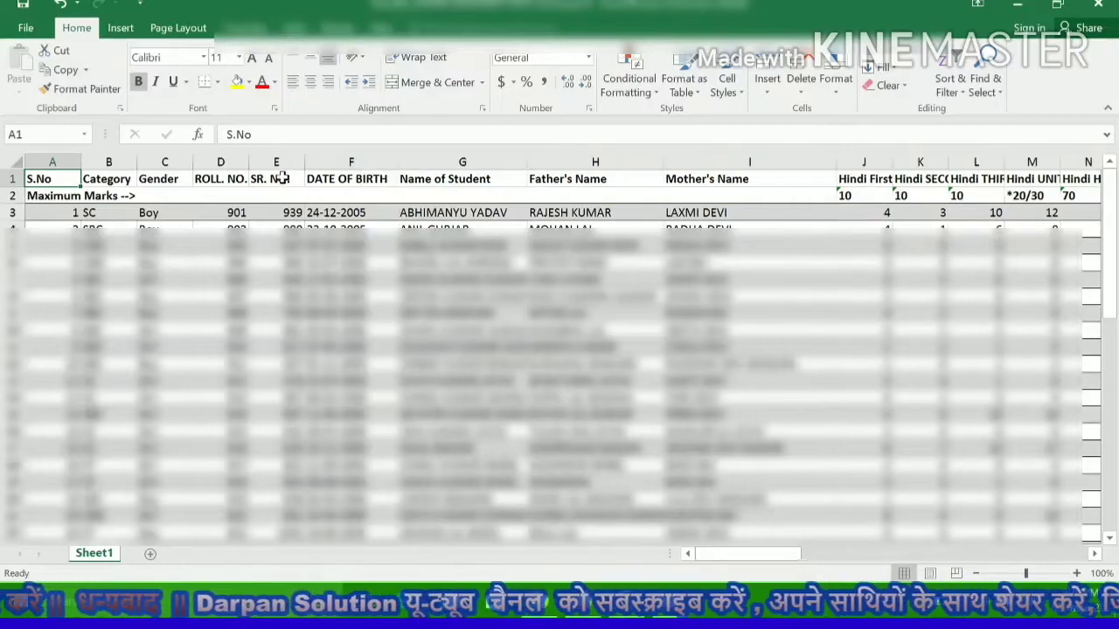
drag(248, 165, 268, 166)
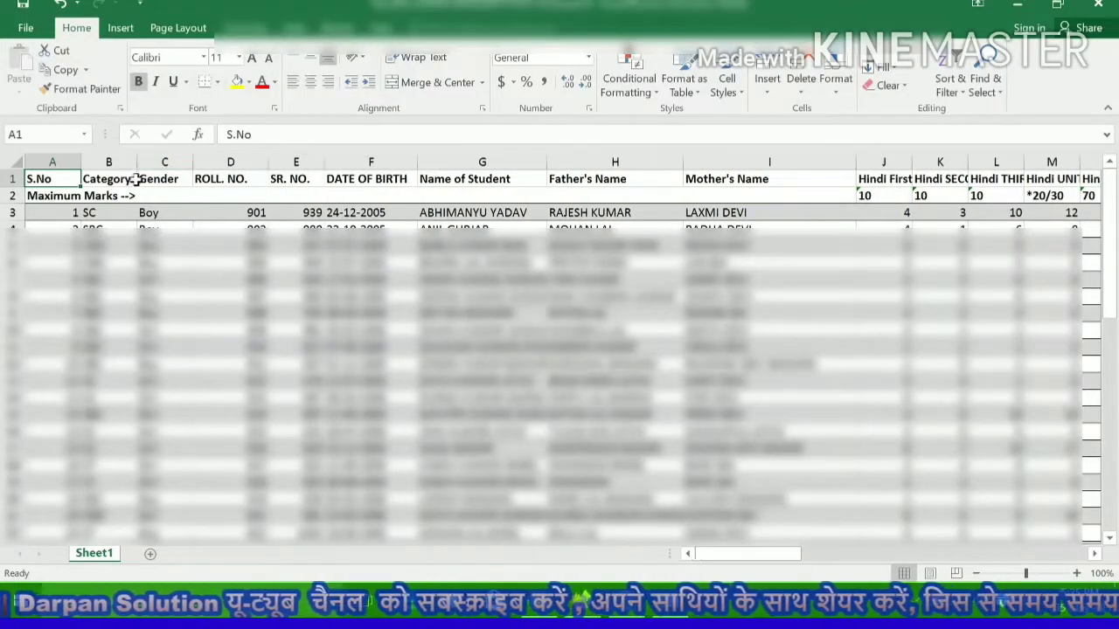
drag(137, 167, 198, 166)
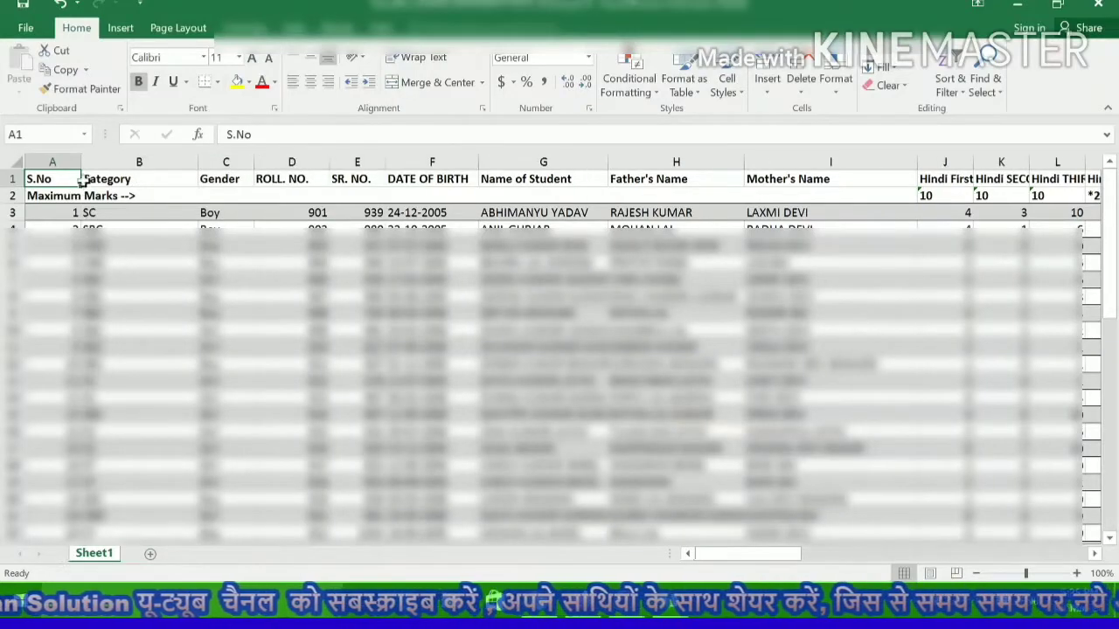
drag(81, 166, 148, 166)
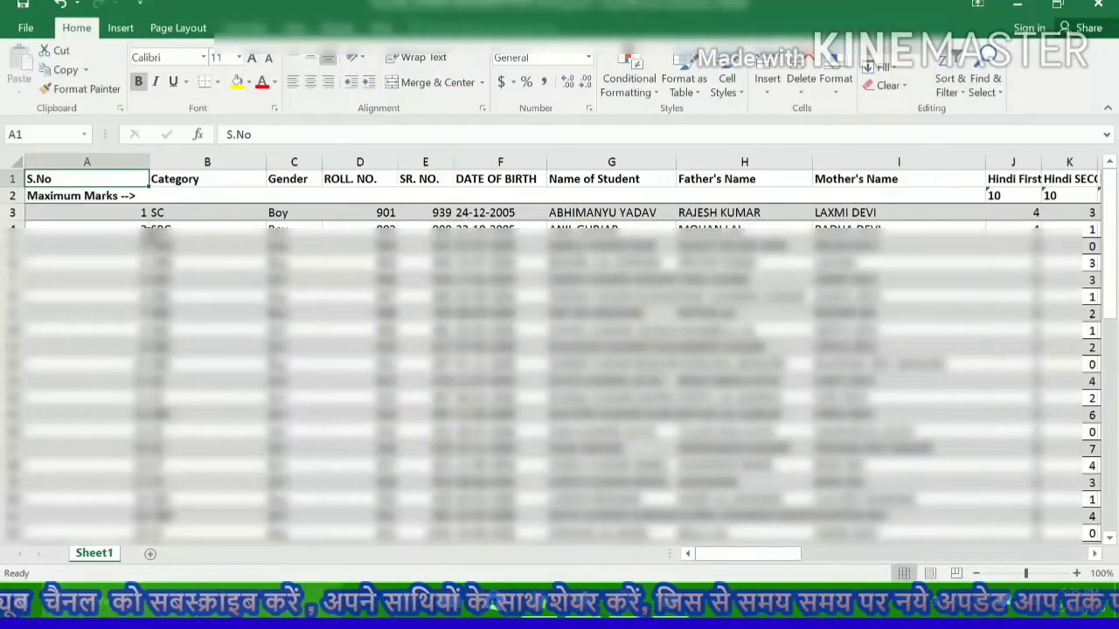
Step: Look through the student rows and subject marks across to the grand total column, and inspect the total formula in BR14
scroll(200, 331, down, 12)
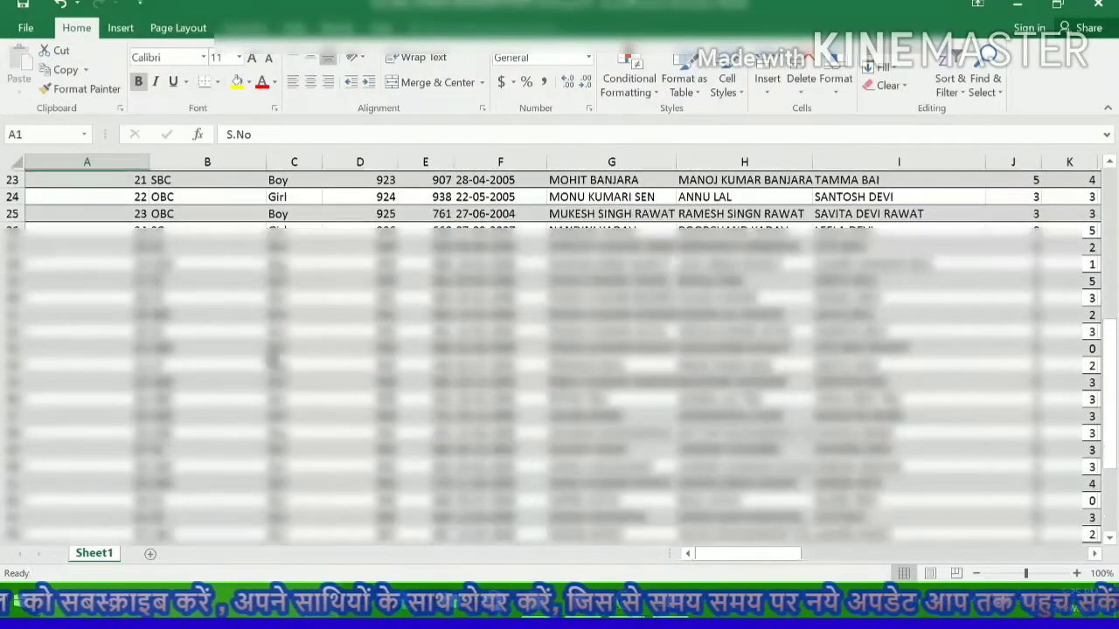
scroll(328, 367, down, 1)
scroll(328, 367, up, 8)
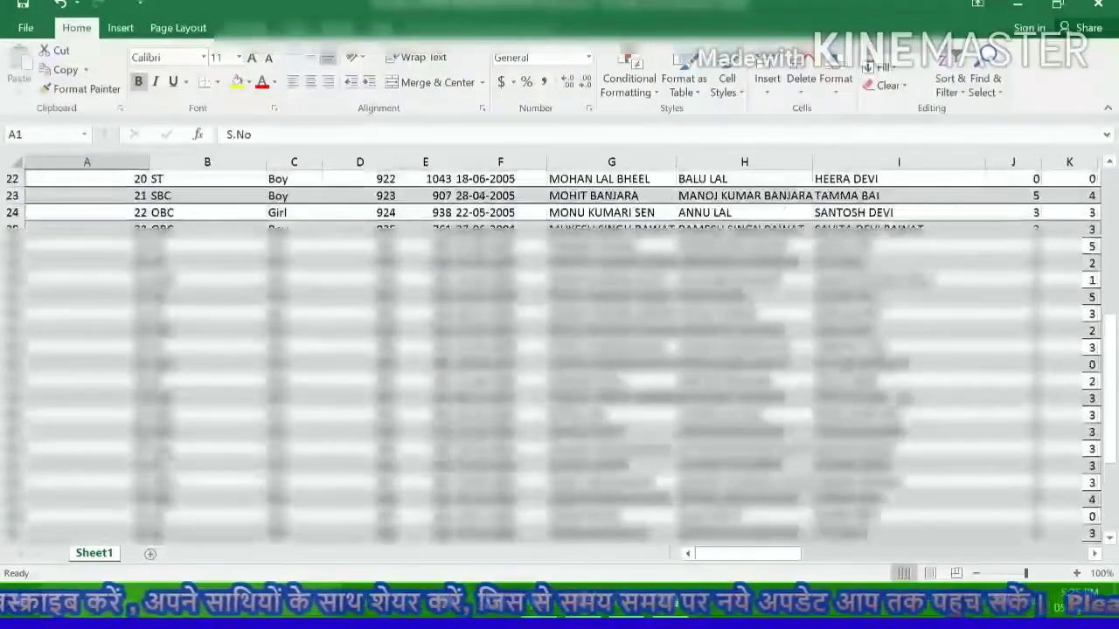
drag(751, 554, 1049, 548)
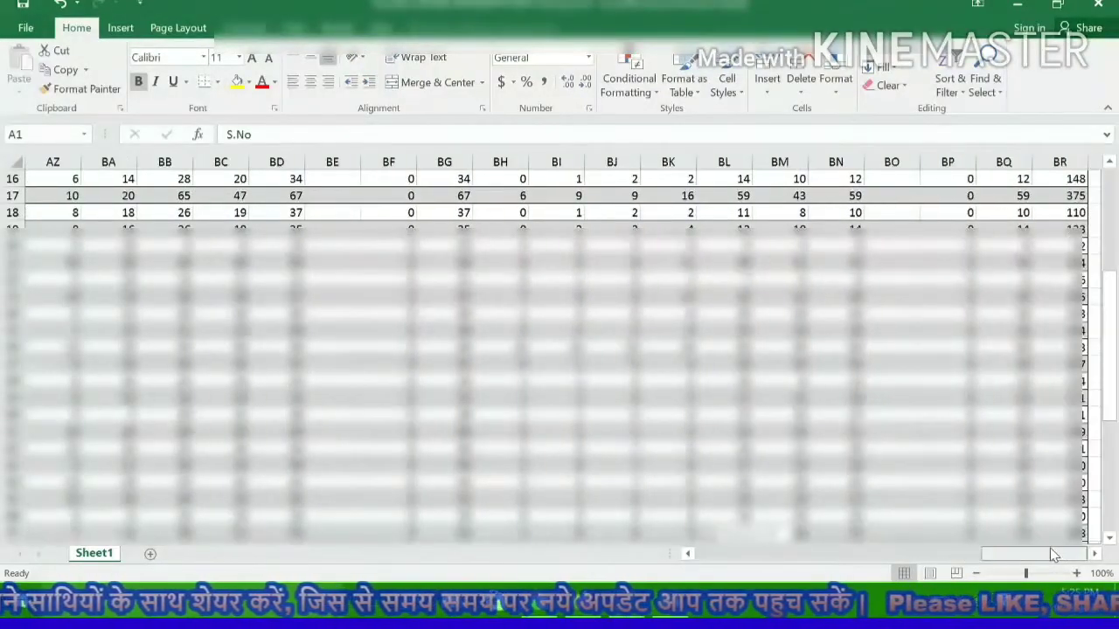
scroll(1040, 188, up, 5)
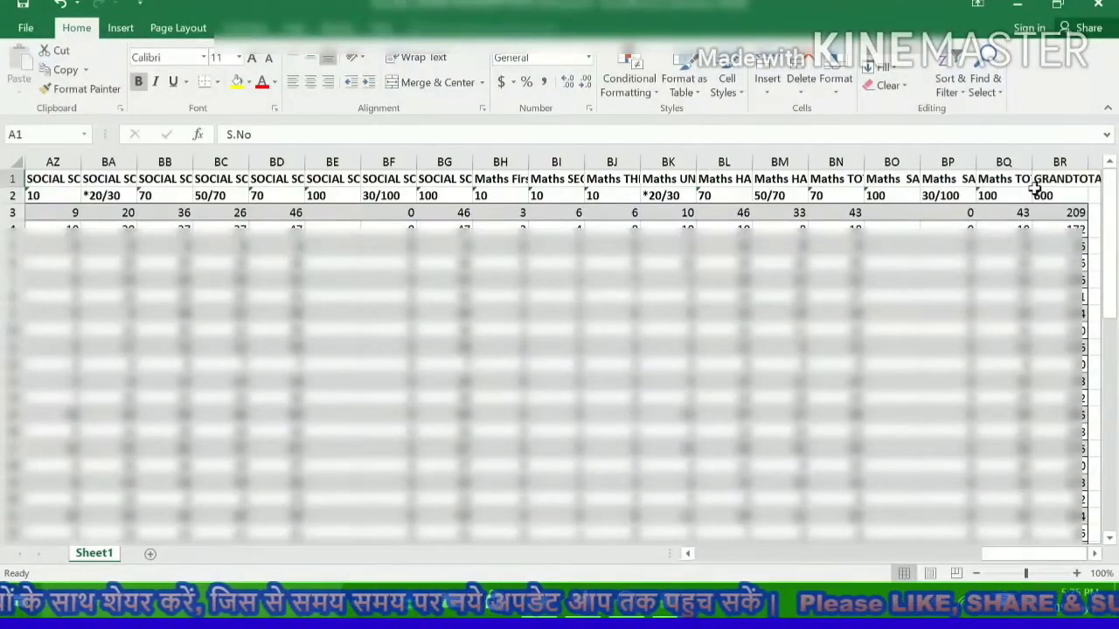
drag(1059, 400, 1059, 417)
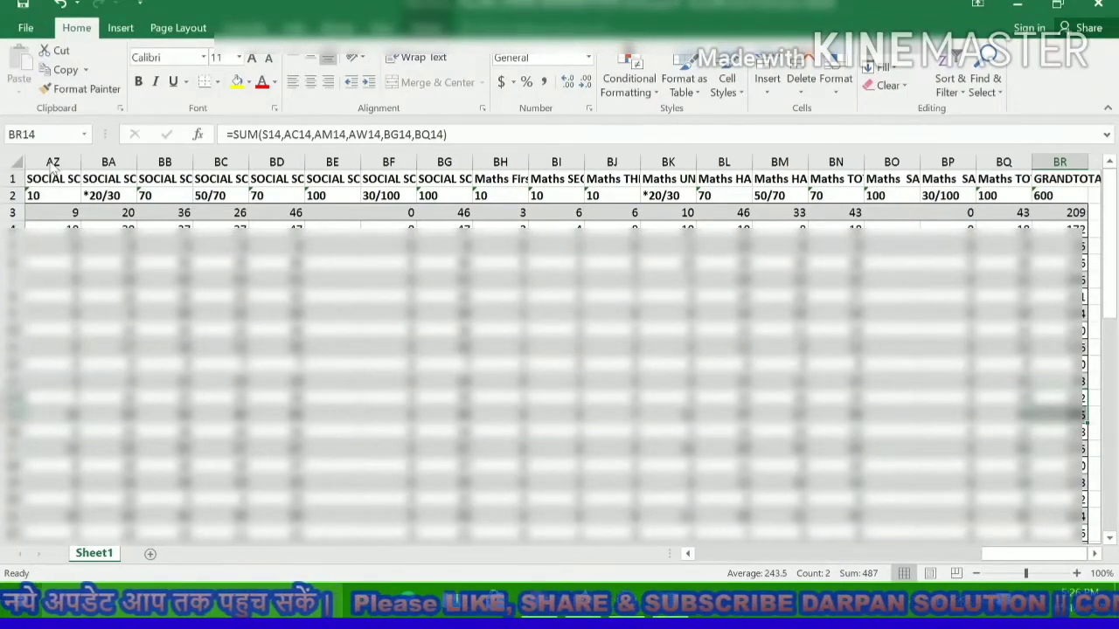
Step: Save the workbook to the Desktop as 9th in Excel Workbook format and close it
click(26, 28)
click(44, 175)
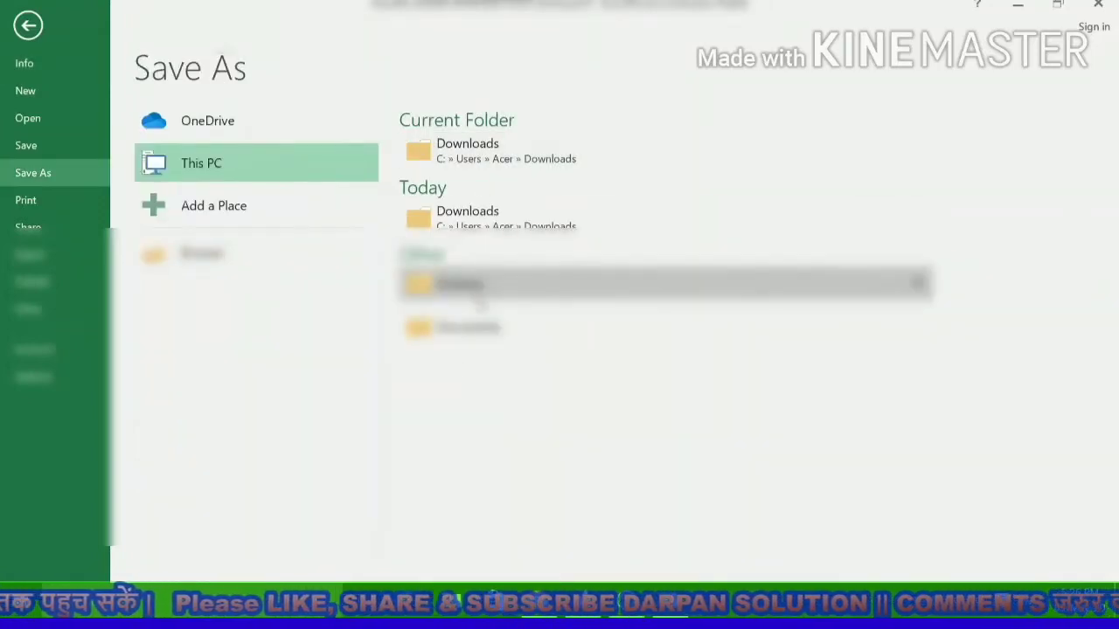
click(481, 284)
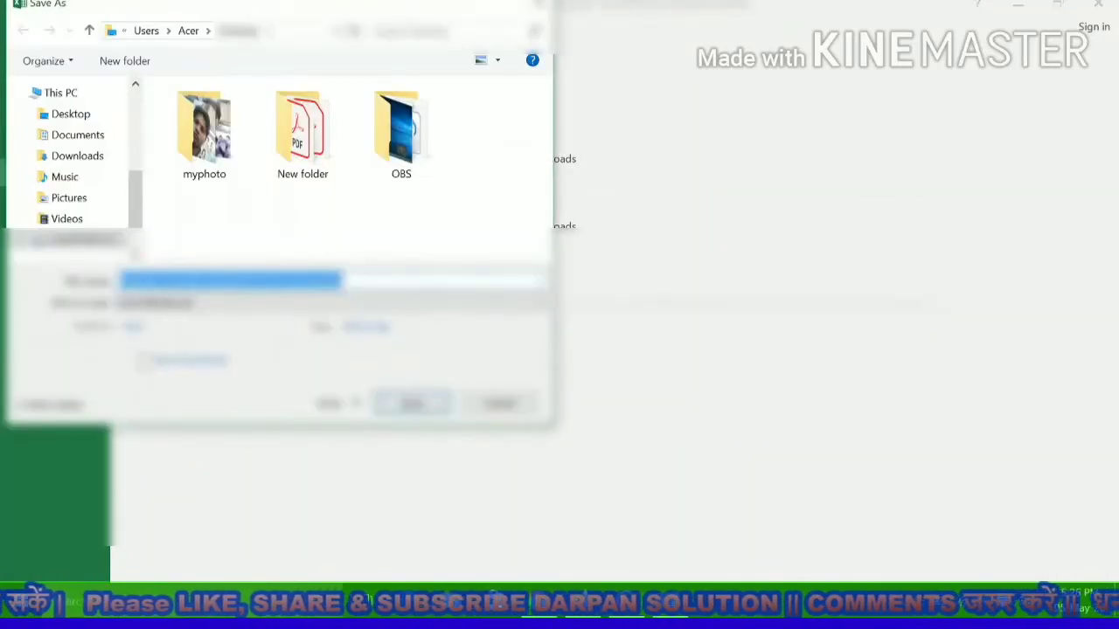
key(BackSpace)
text(9th)
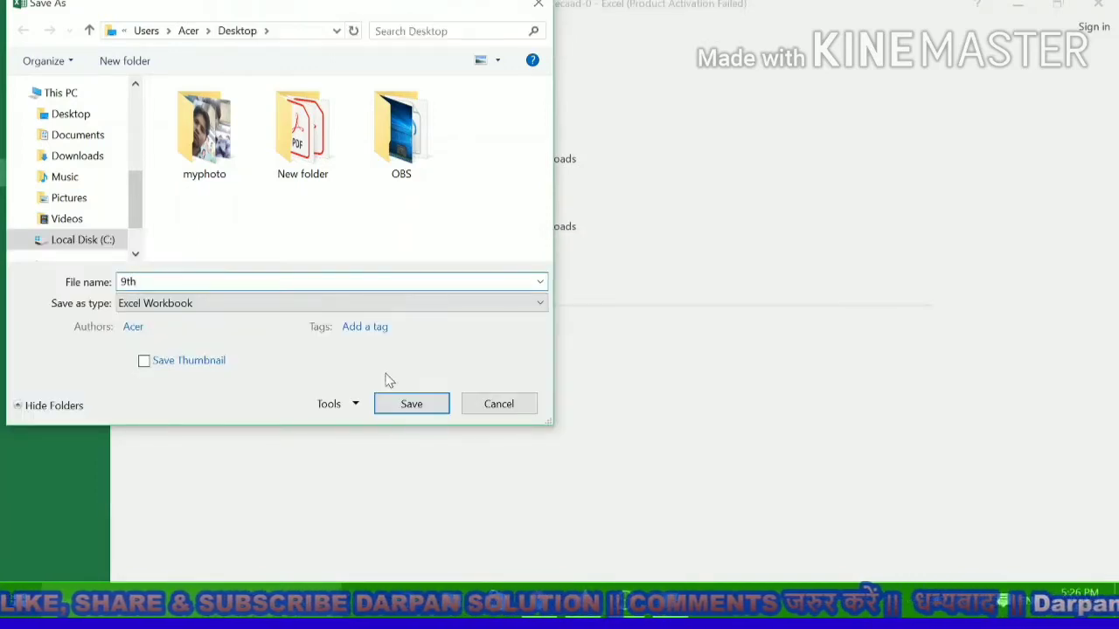
click(408, 403)
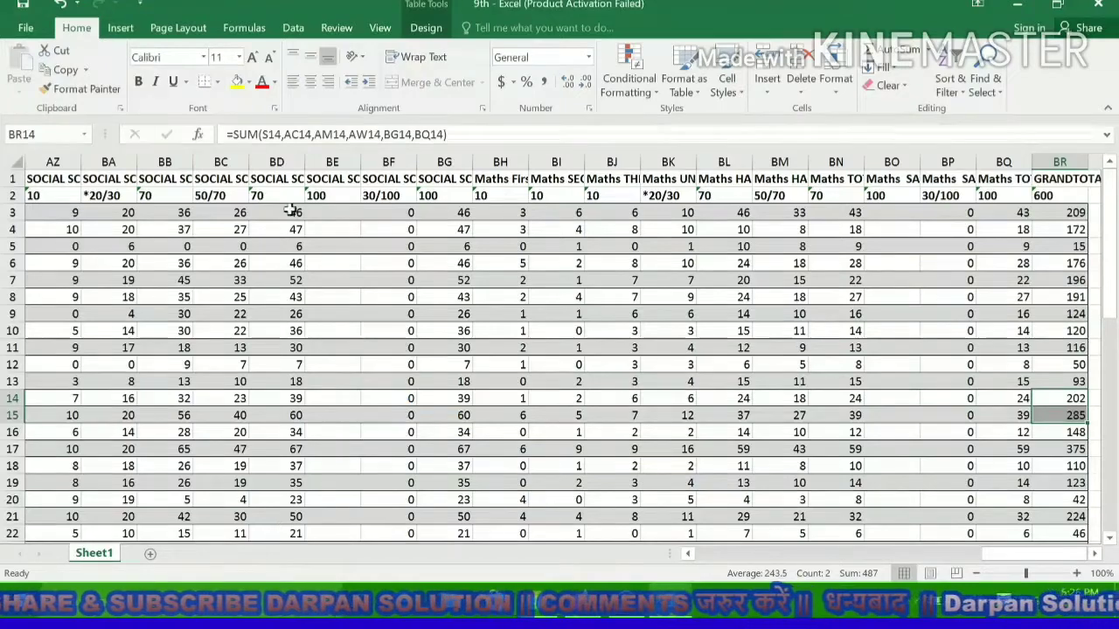
click(1089, 12)
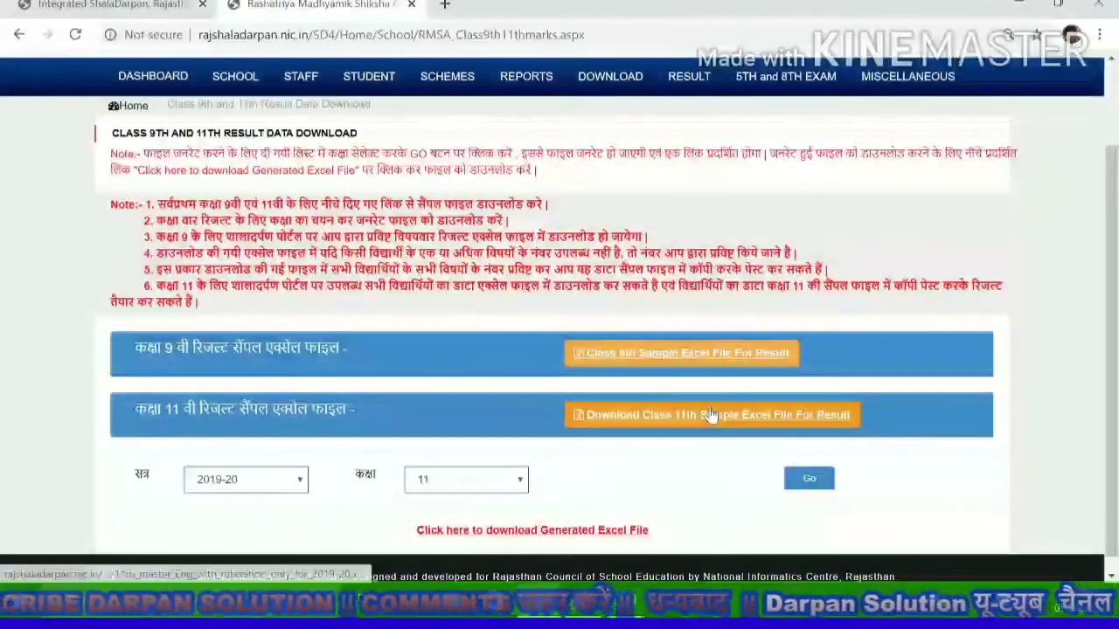
Step: Show the list of available result reports on the ShalaDarpan page in the browser
scroll(383, 350, up, 1)
scroll(385, 326, up, 1)
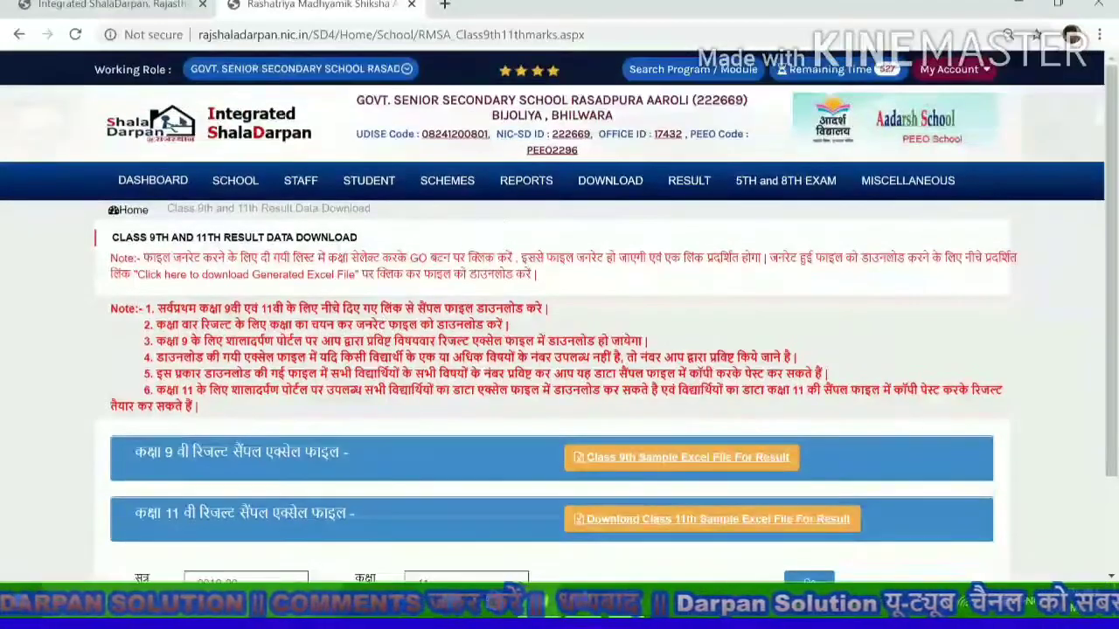
click(687, 180)
scroll(687, 180, down, 1)
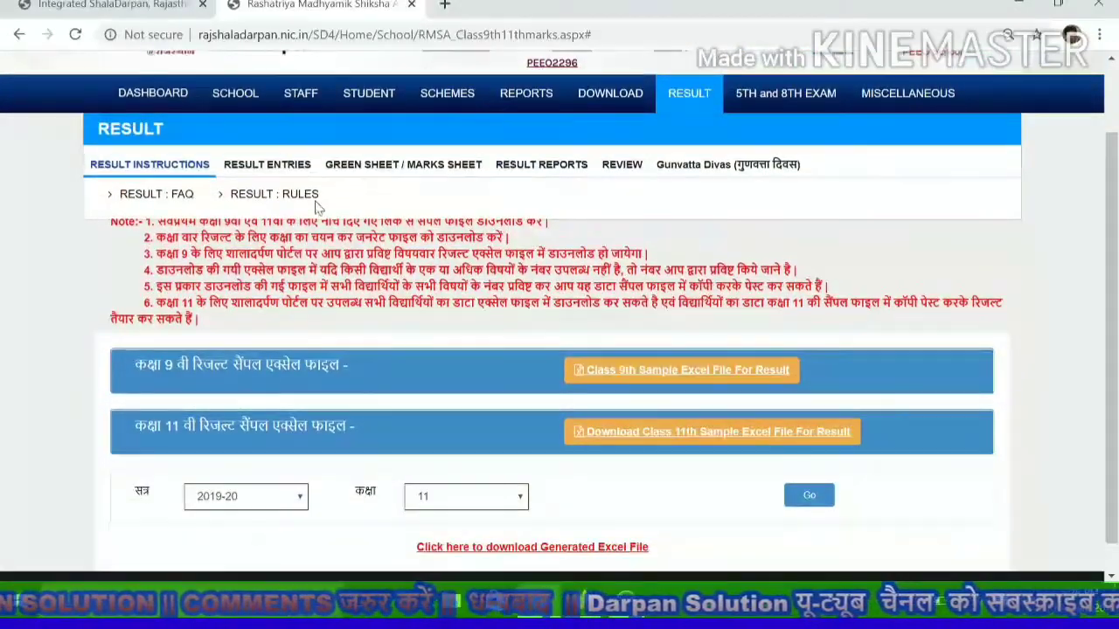
click(543, 169)
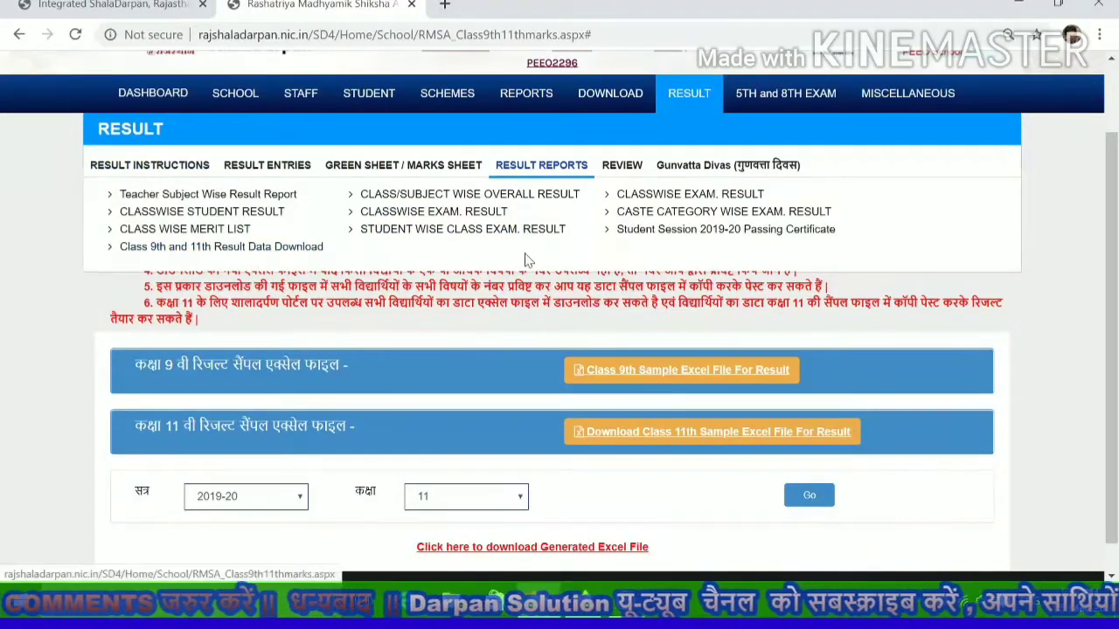